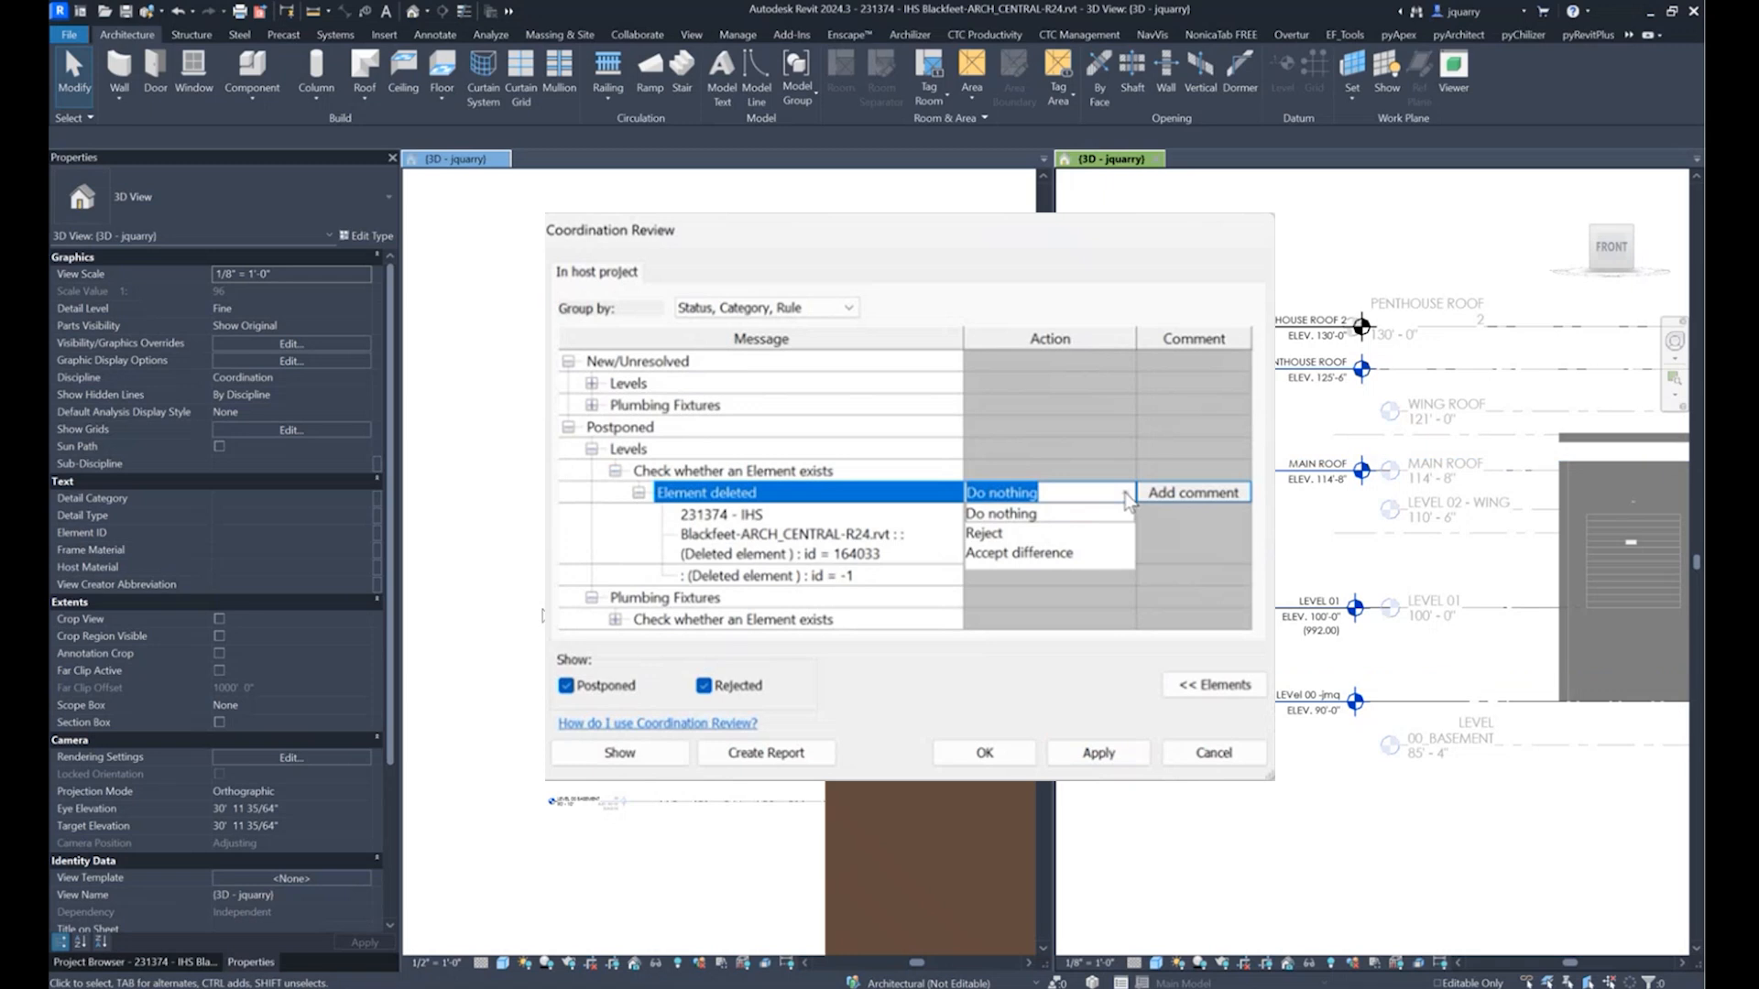
Reload the linked 231374 - IHS Crow-Cheyenne_Lame Deer-ARCH_R24.rvt model through Manage Links
{"action": "left_click", "coordinate": [446, 394]}
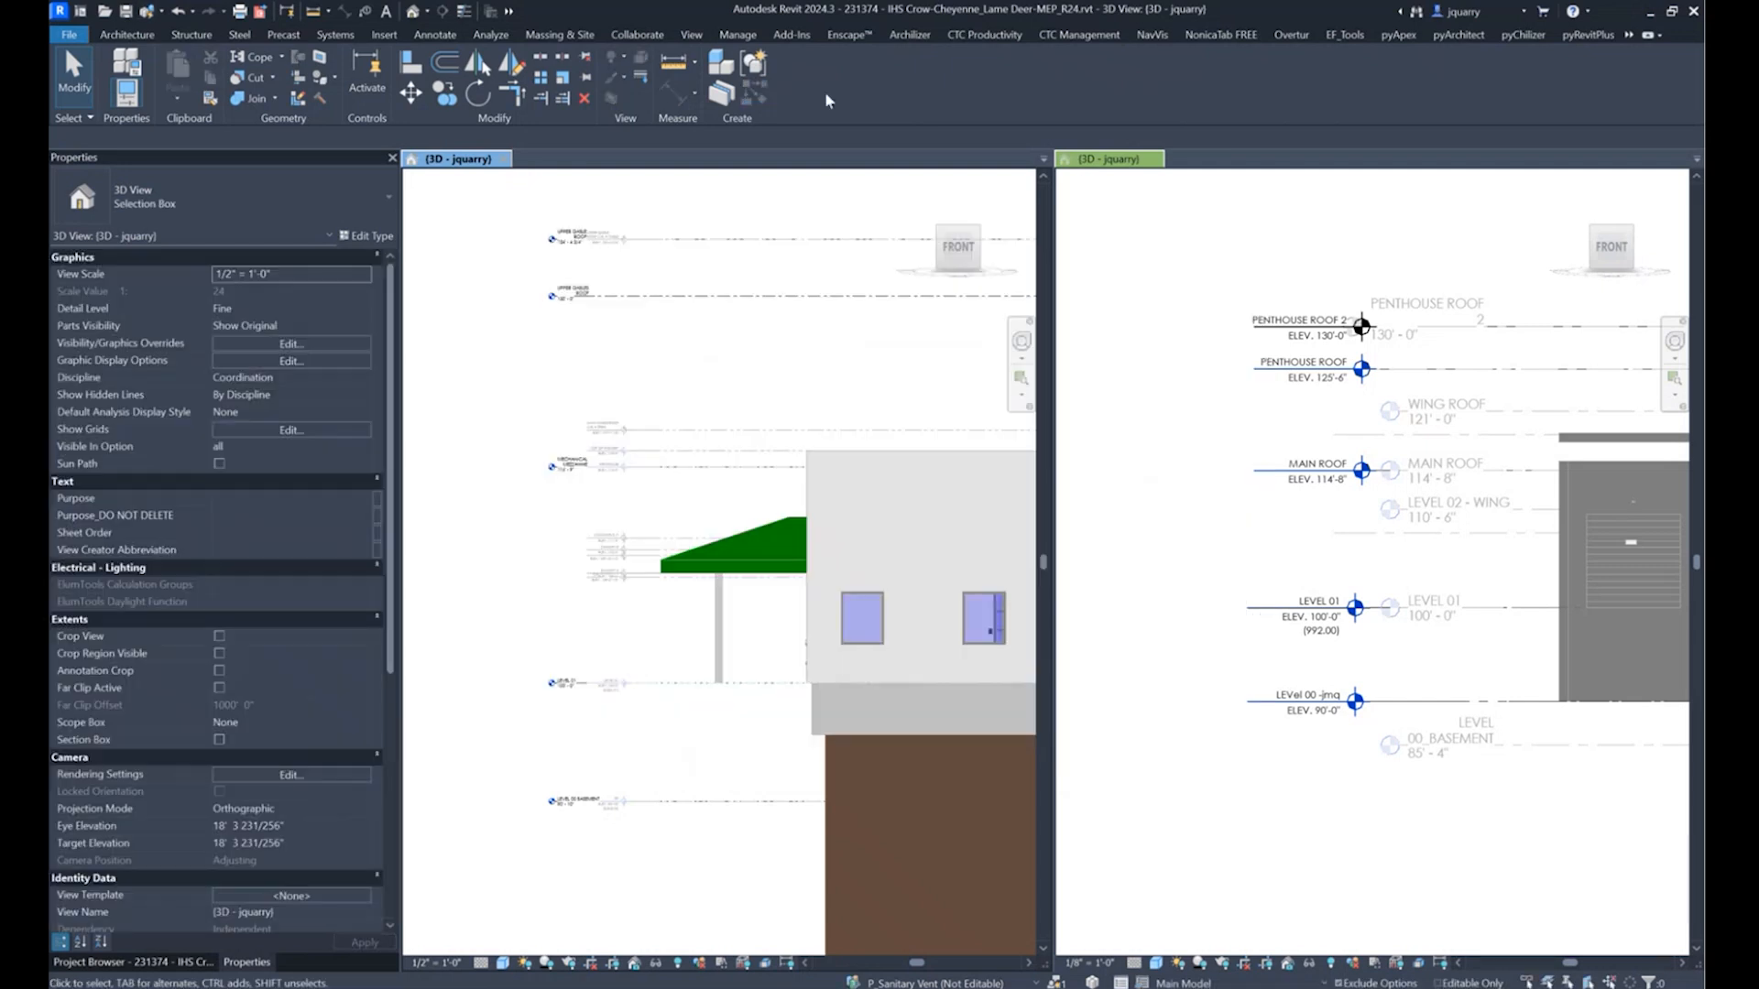
{"action": "left_click", "coordinate": [738, 34]}
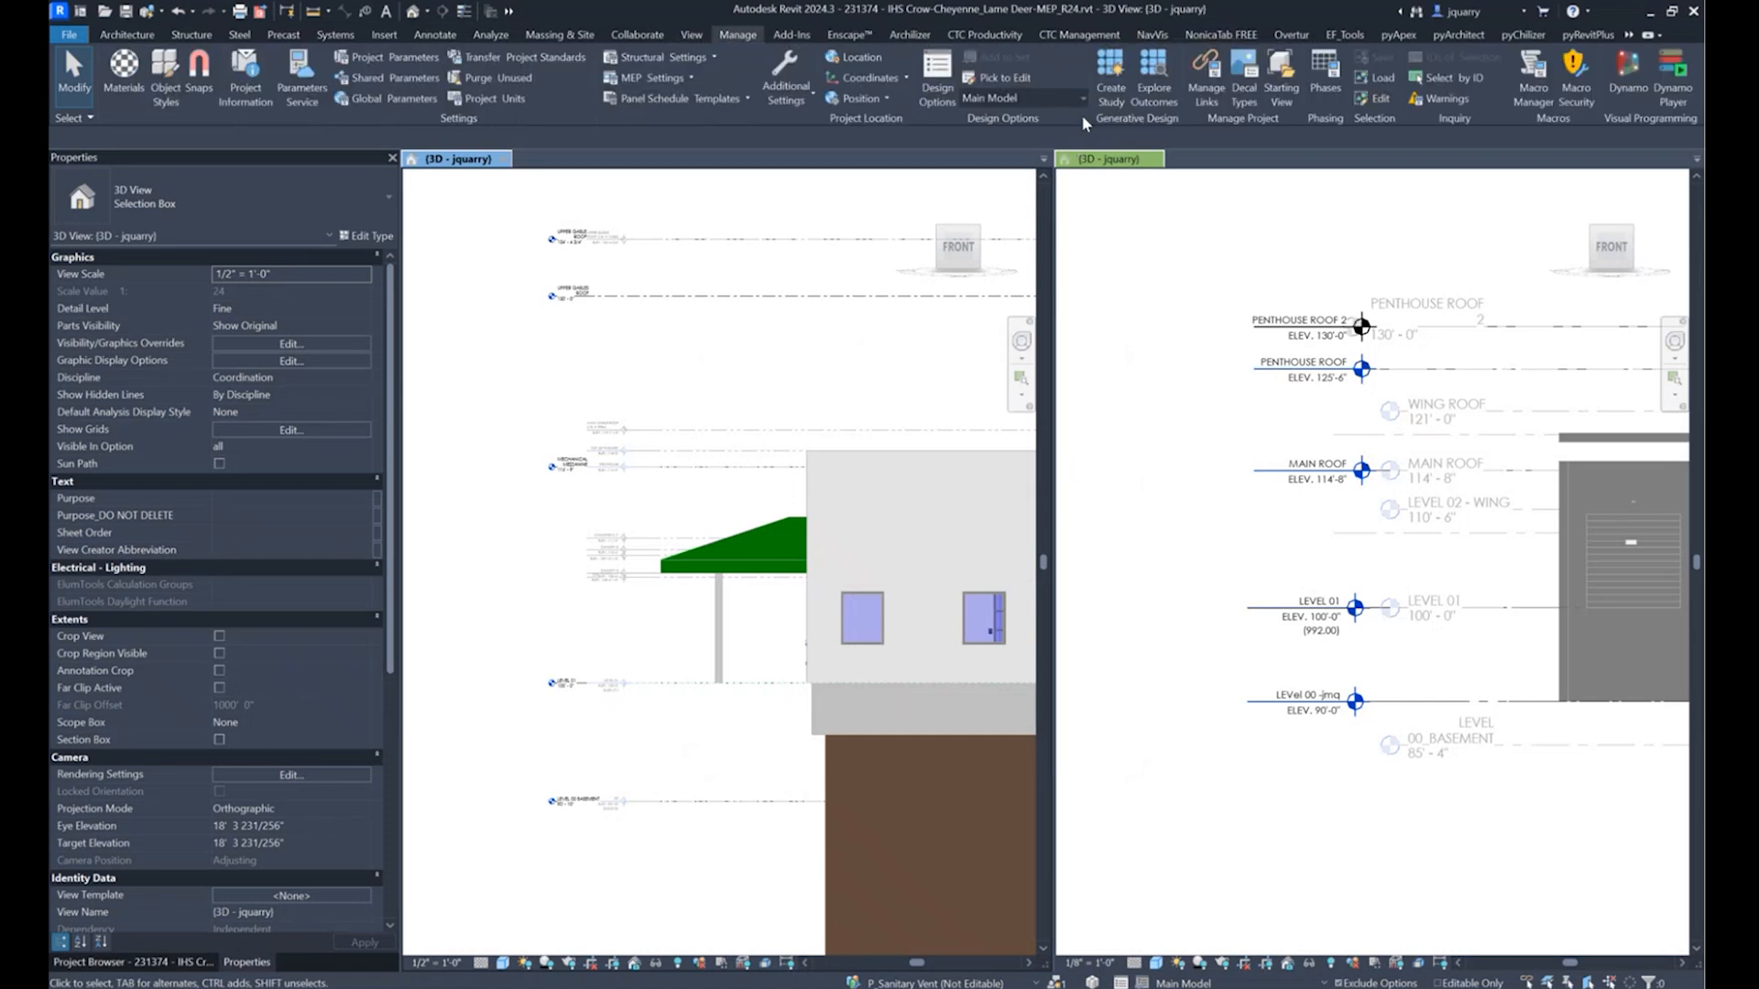
{"action": "left_click", "coordinate": [1197, 100]}
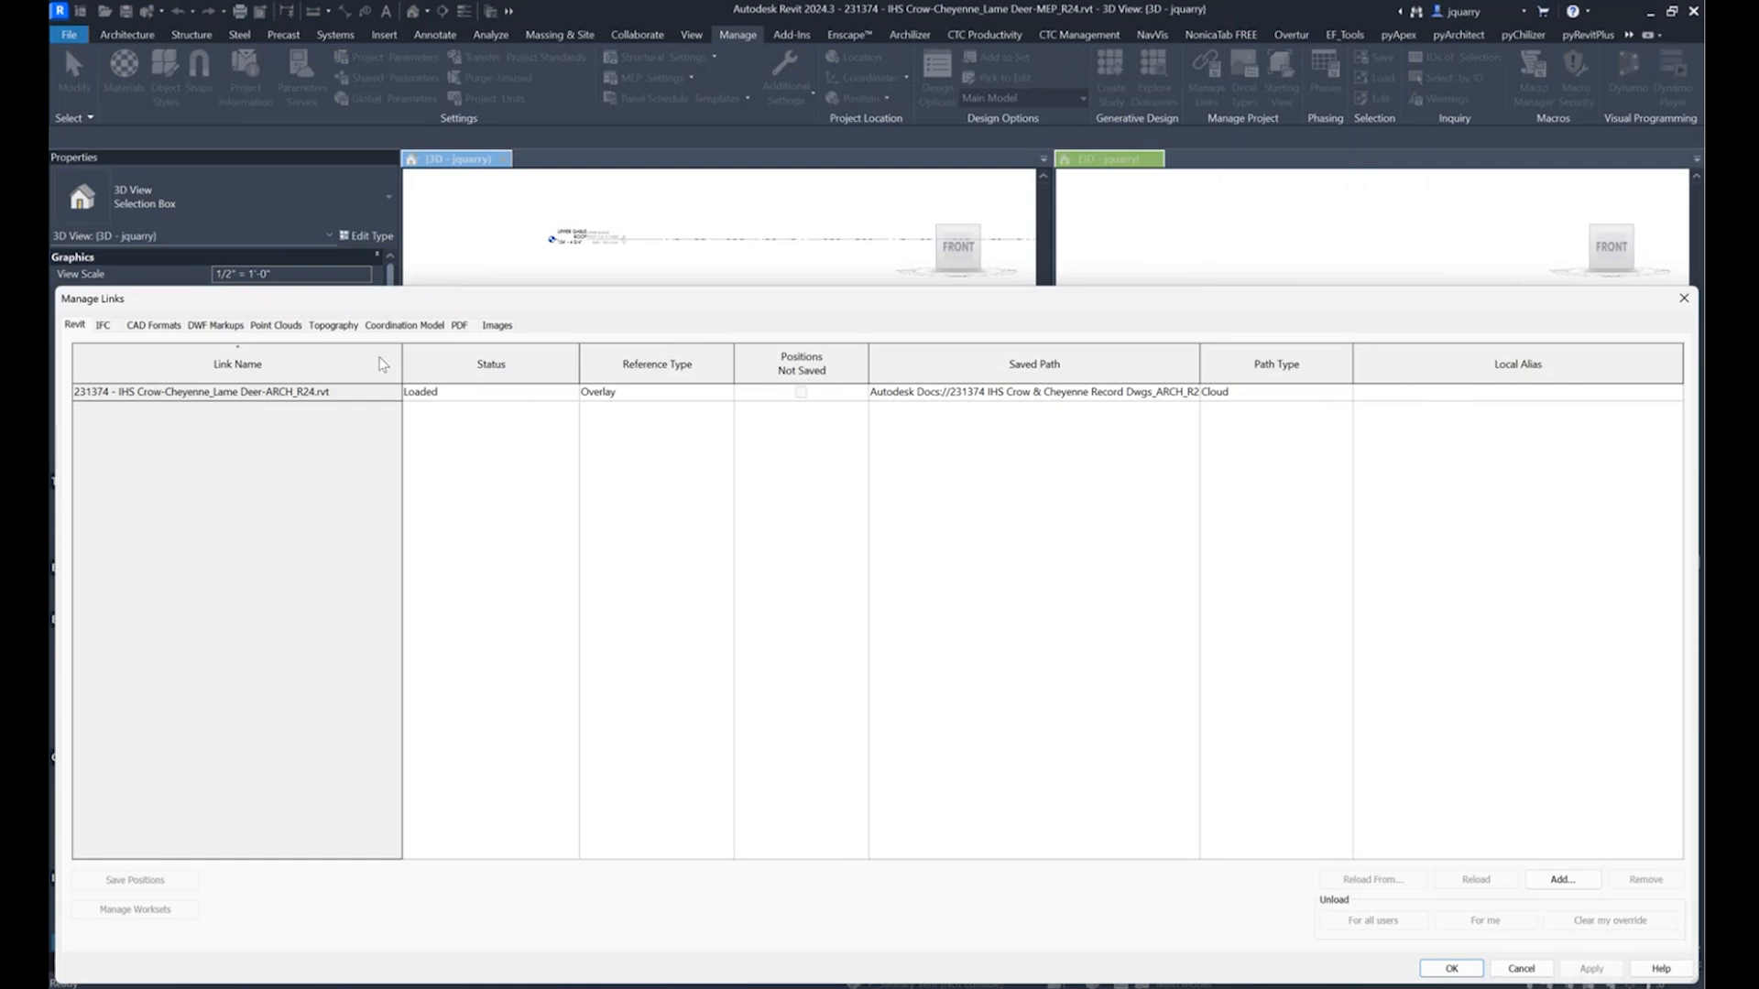
{"action": "left_click", "coordinate": [216, 391]}
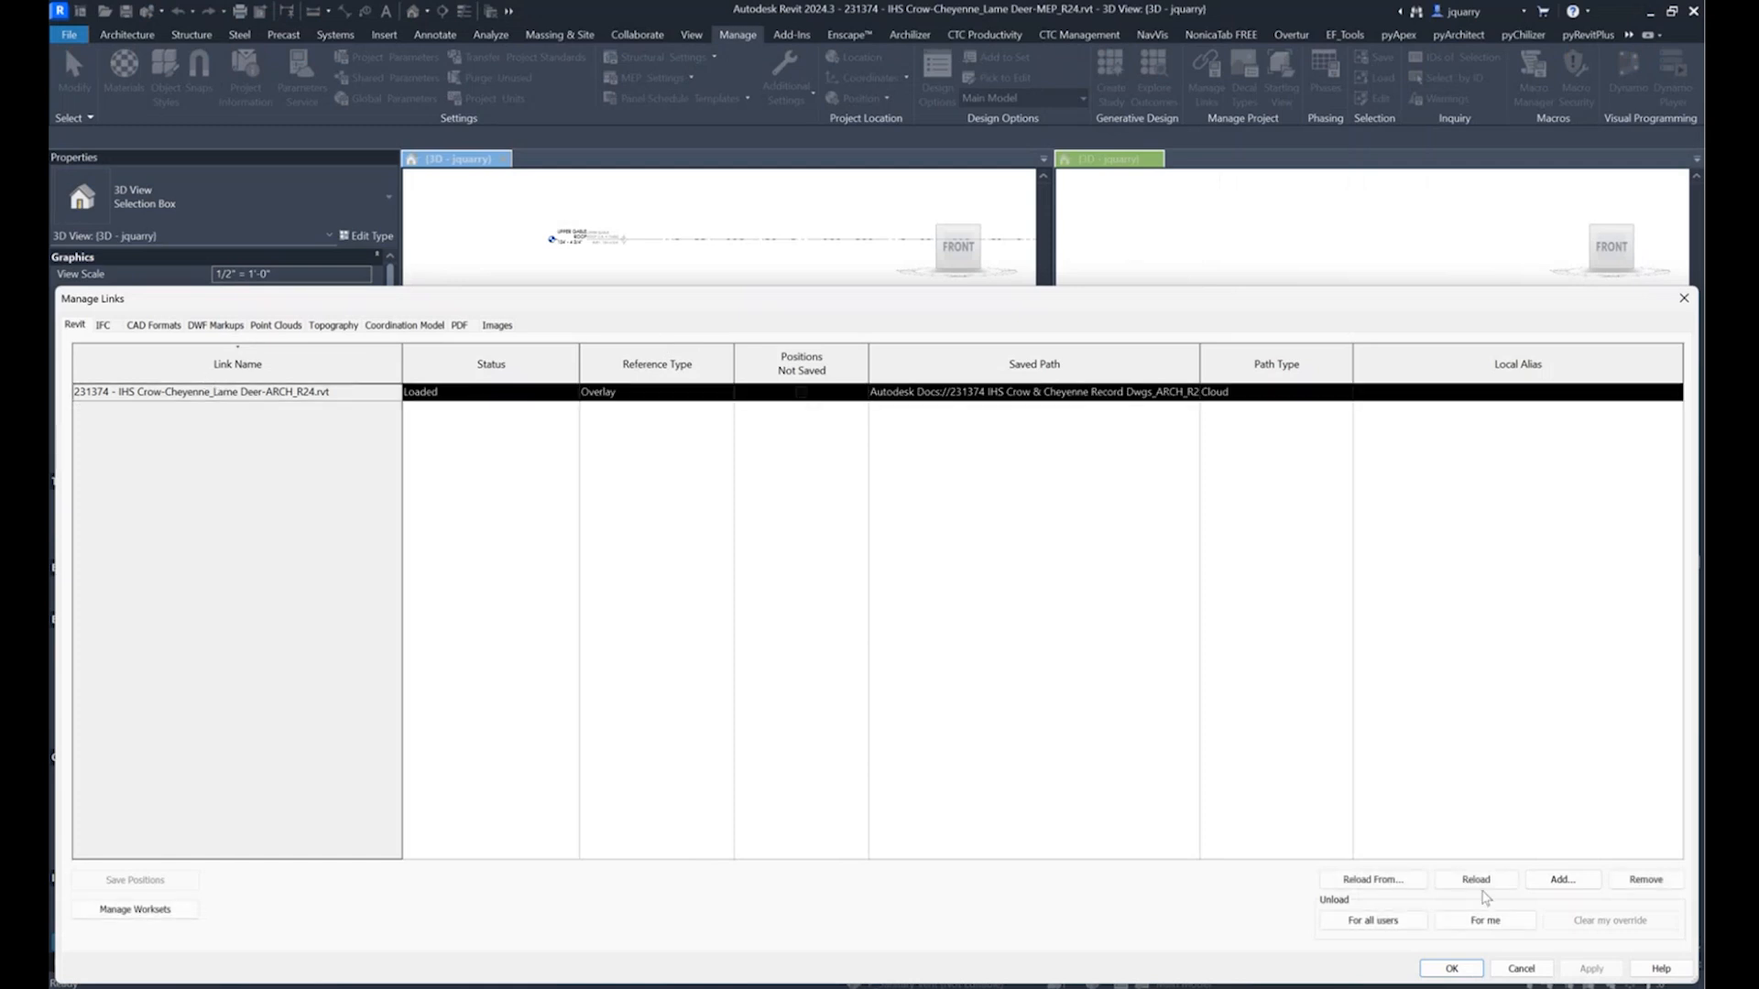
{"action": "left_click", "coordinate": [1454, 881]}
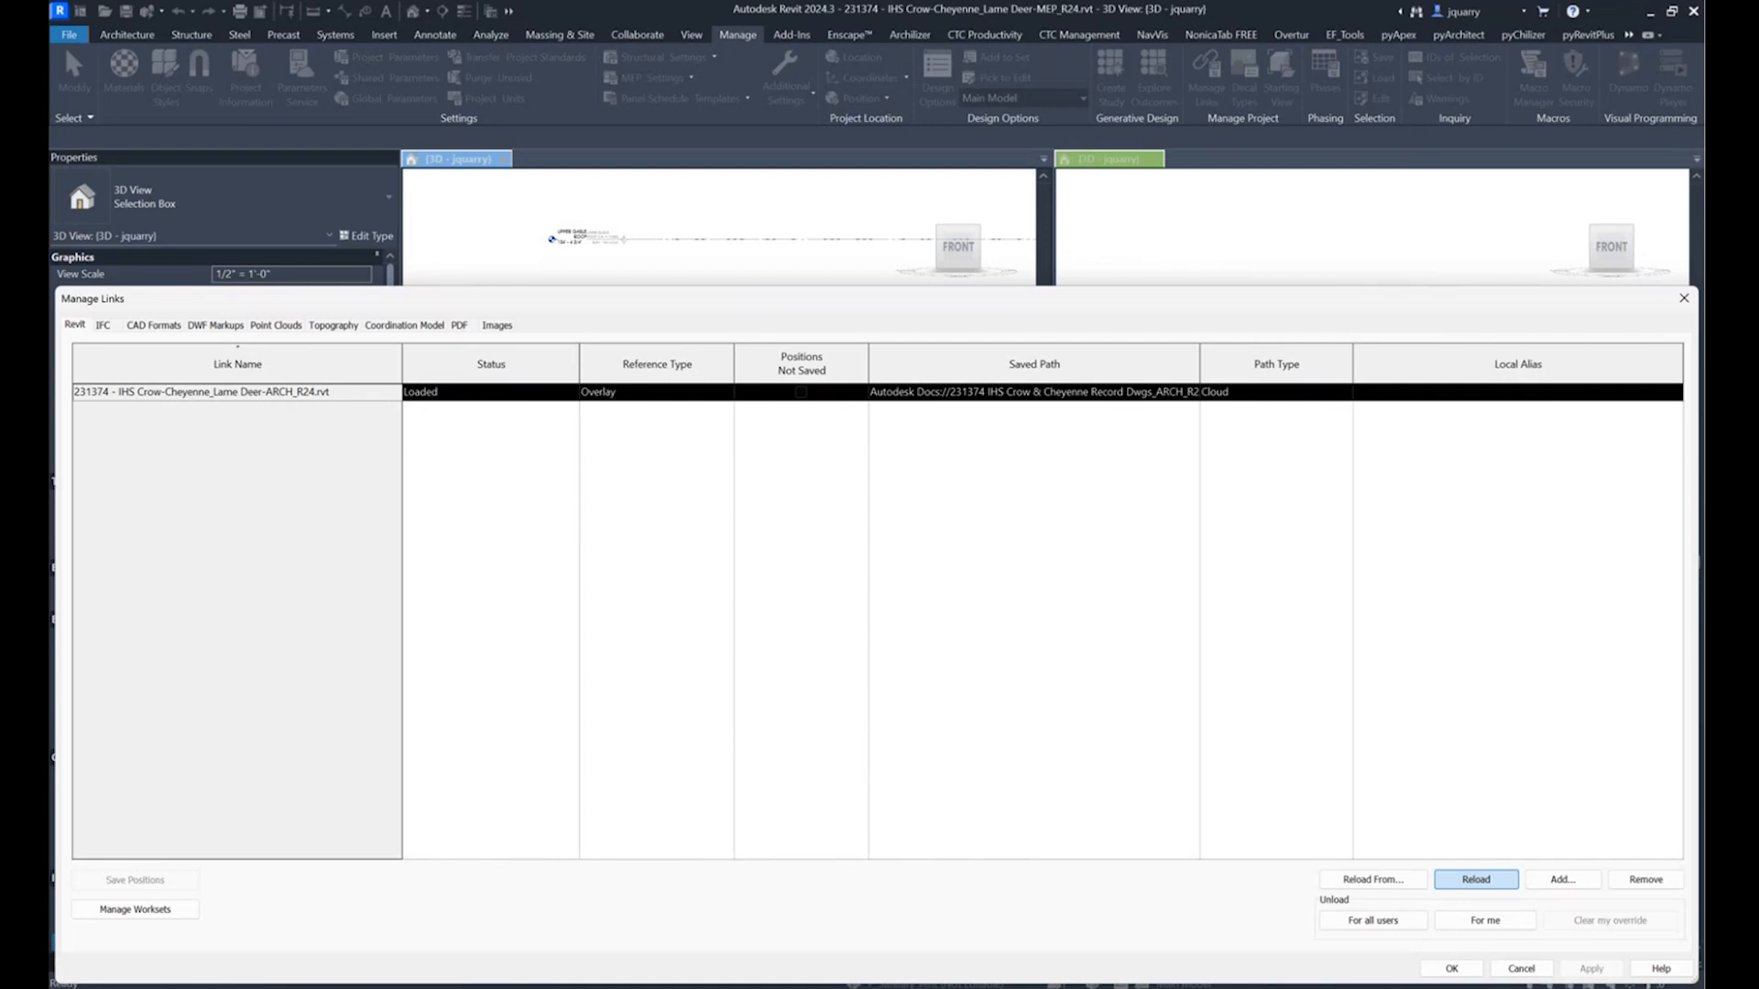
Reload the Lame Deer architectural link once more and close the link manager
{"action": "left_click", "coordinate": [1126, 495]}
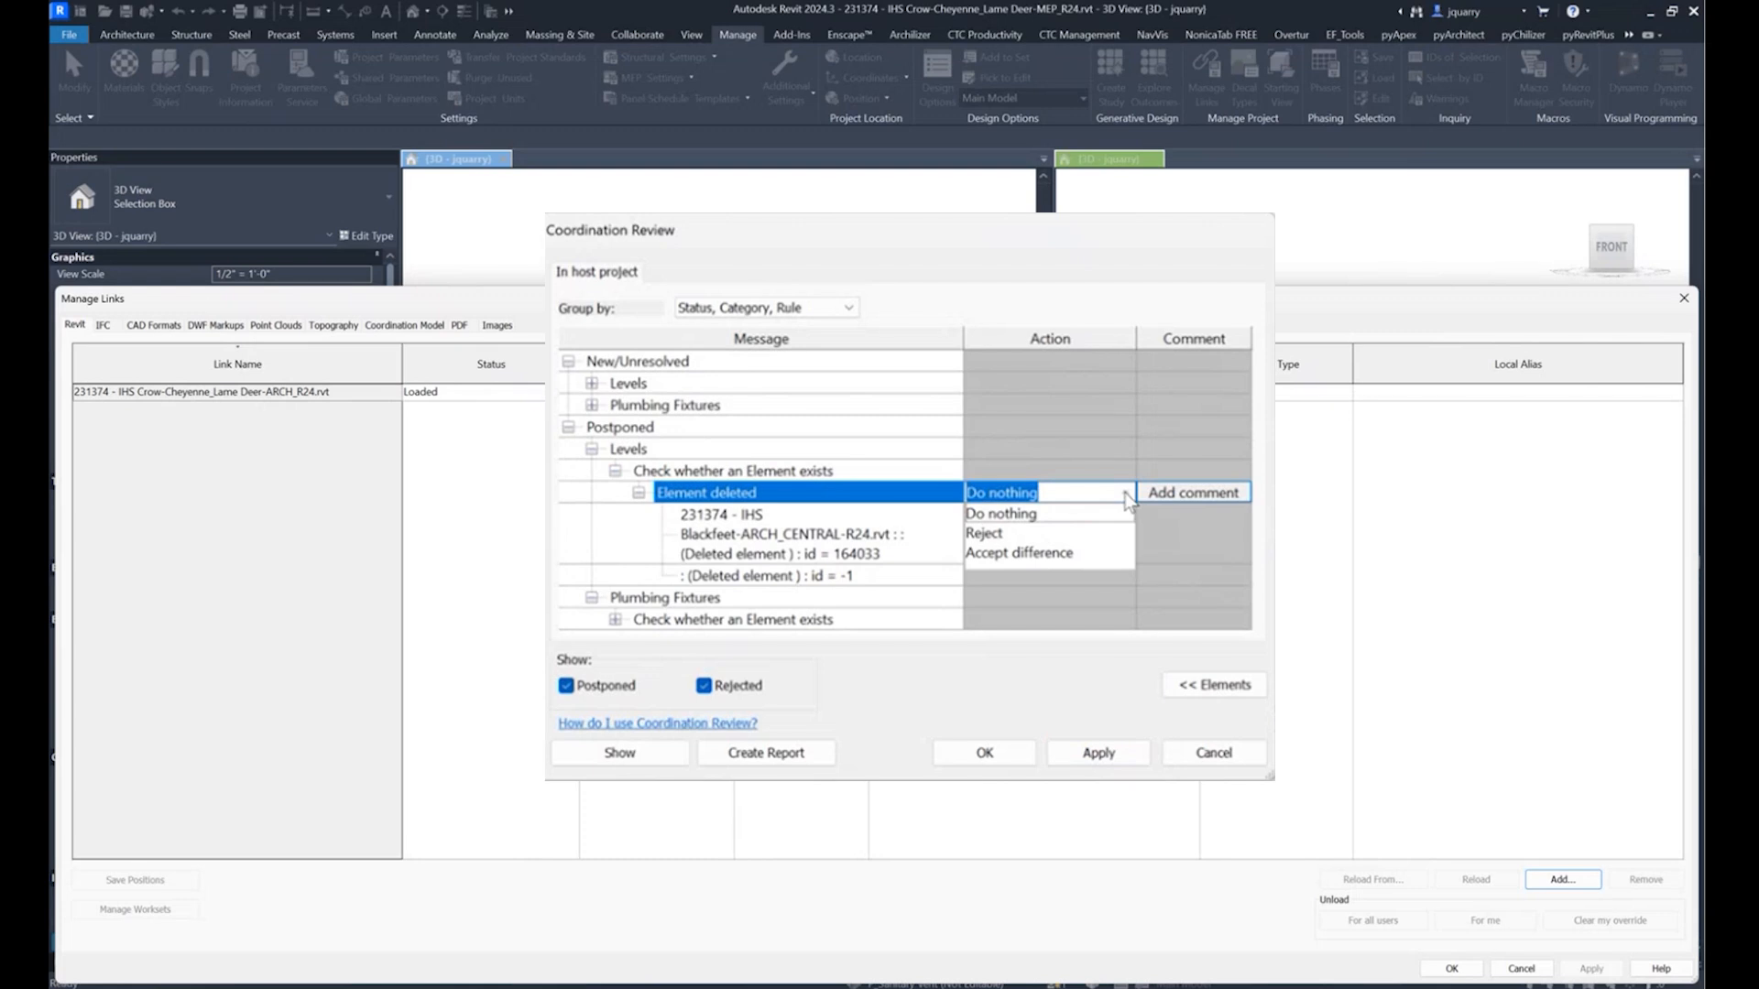
{"action": "left_click", "coordinate": [331, 390]}
{"action": "left_click", "coordinate": [1469, 883]}
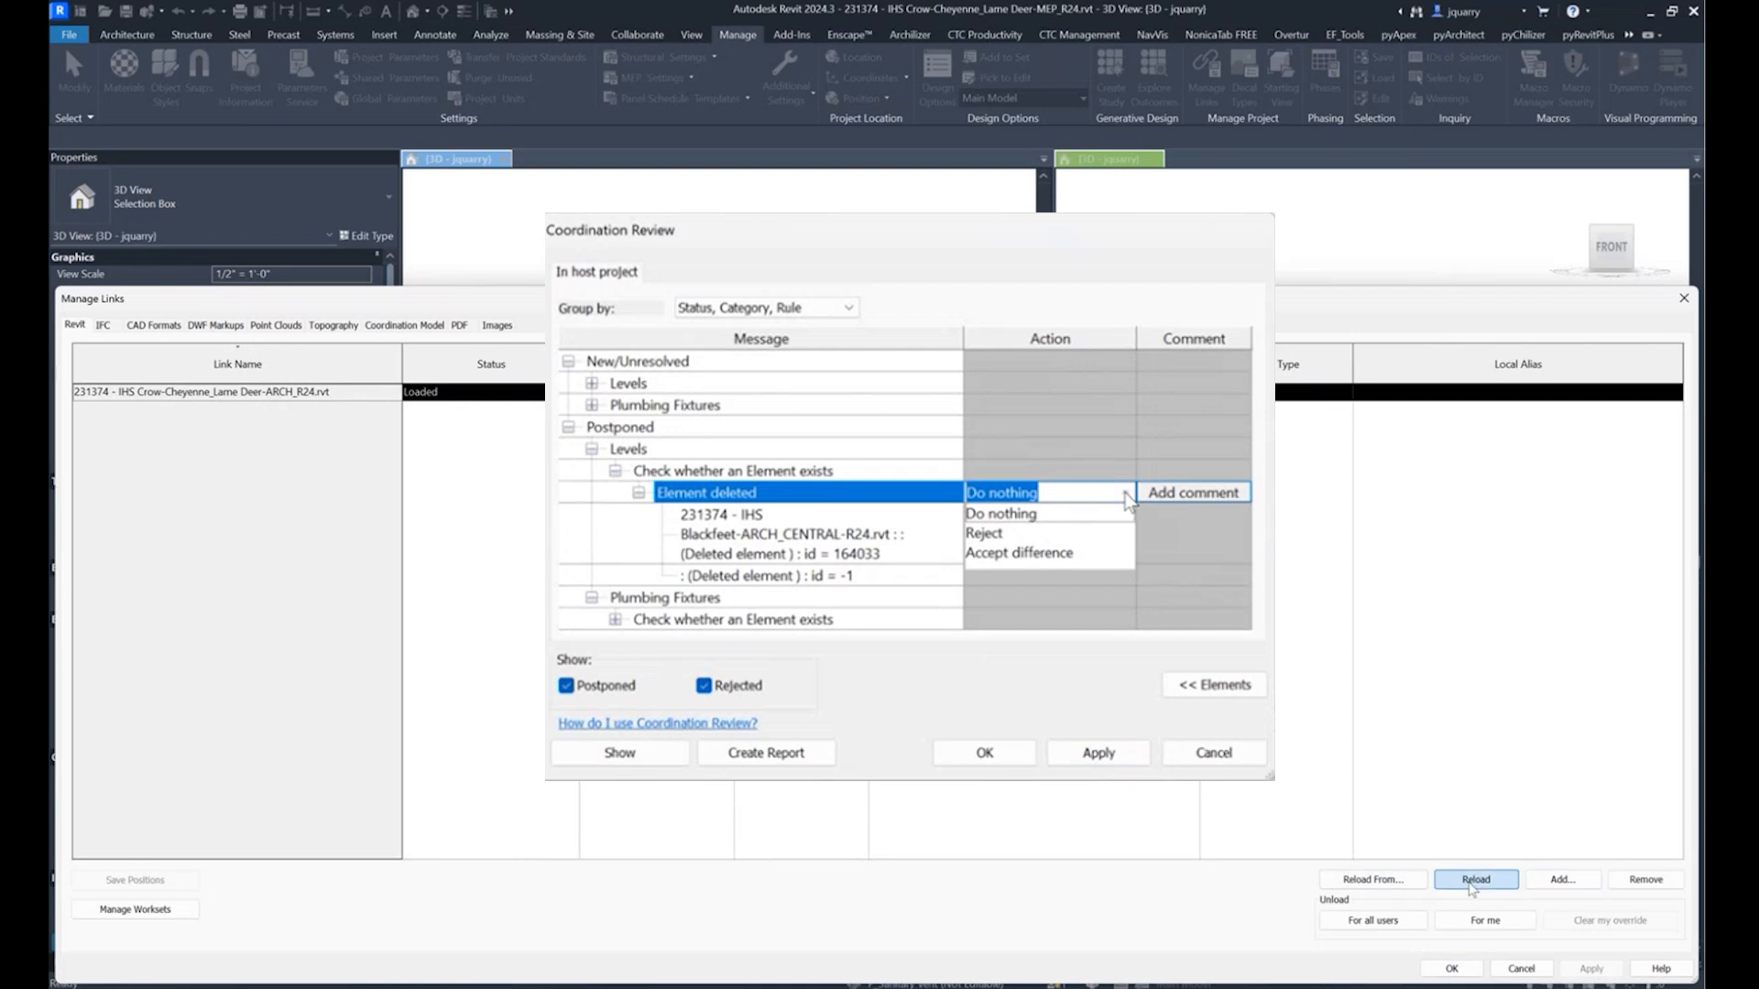
{"action": "left_click", "coordinate": [1468, 881]}
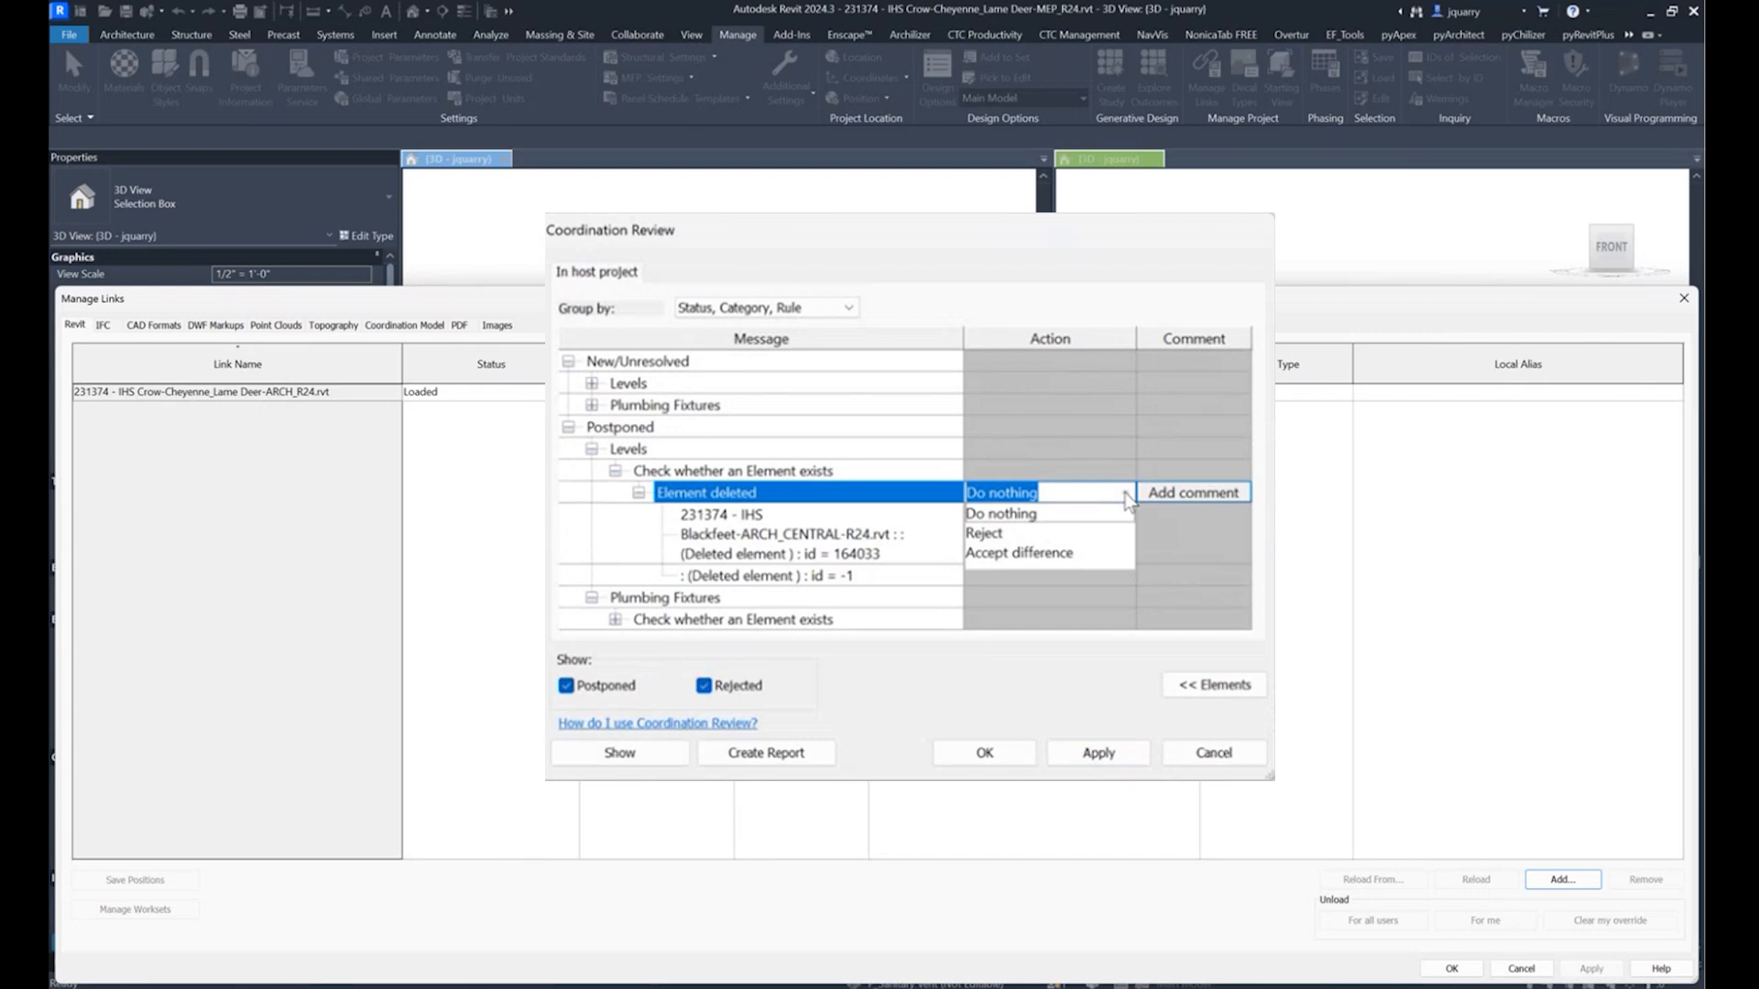
{"action": "left_click", "coordinate": [1447, 971]}
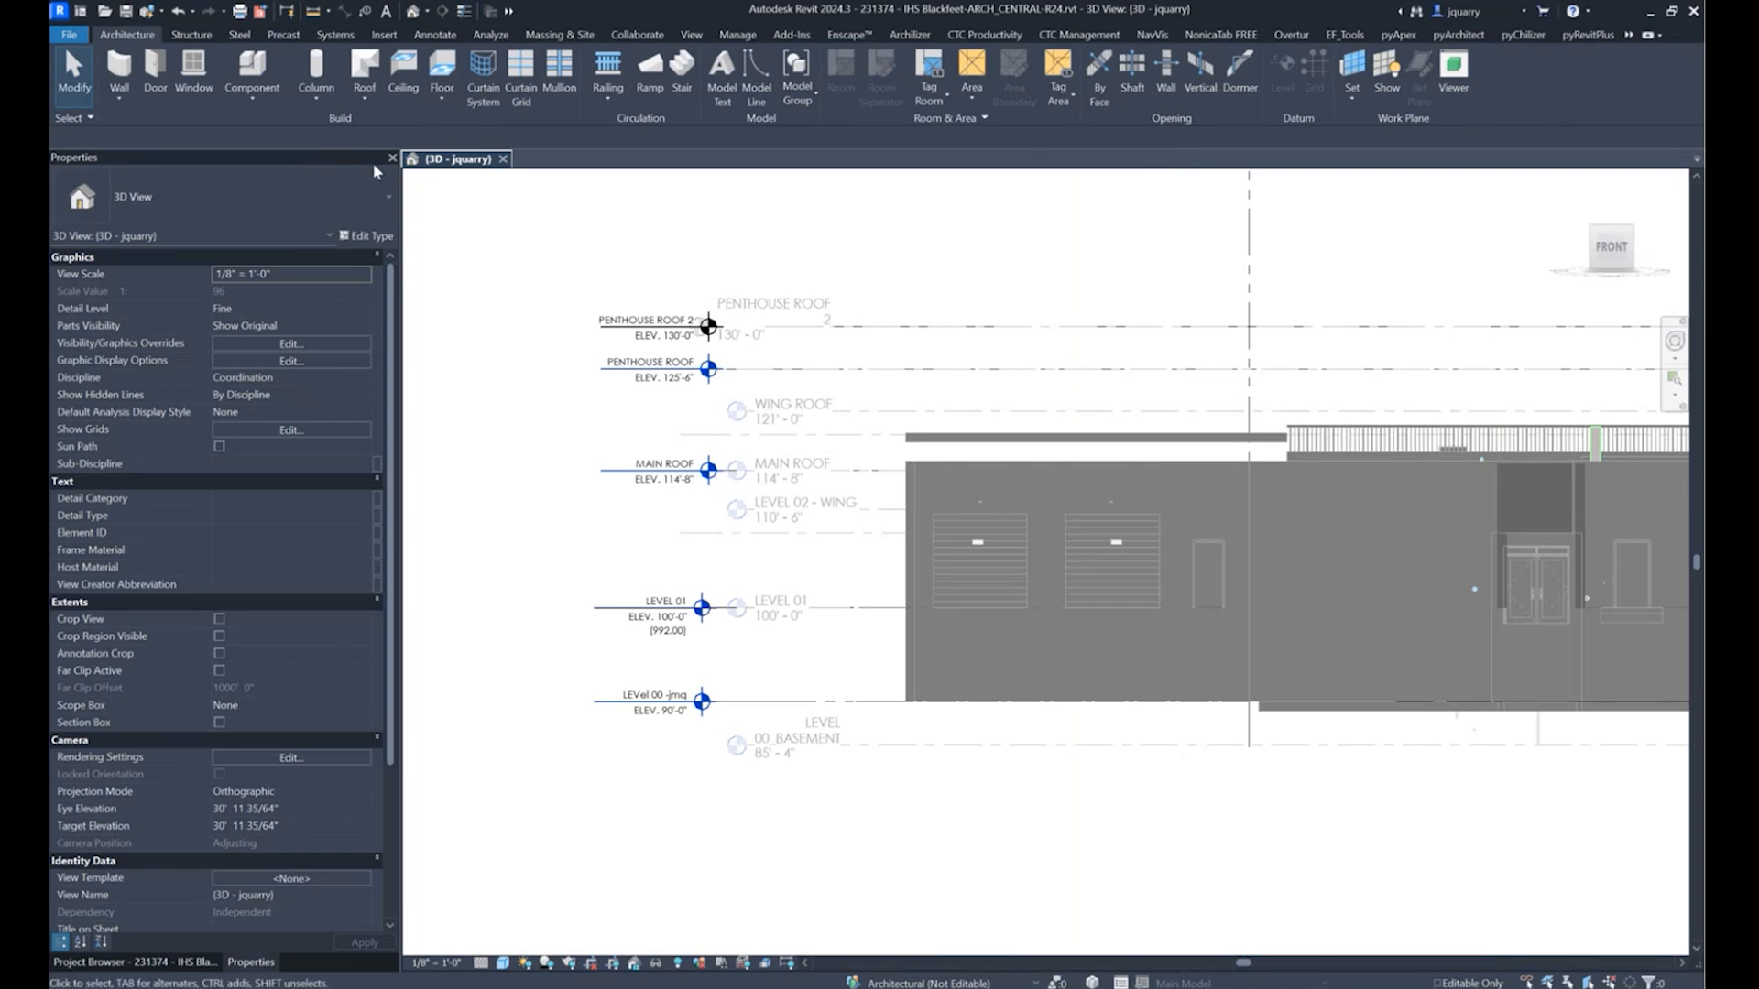
Browse Autodesk Docs to the project's MEP folder and widen the Name column to show the full model names
{"action": "left_click", "coordinate": [79, 11]}
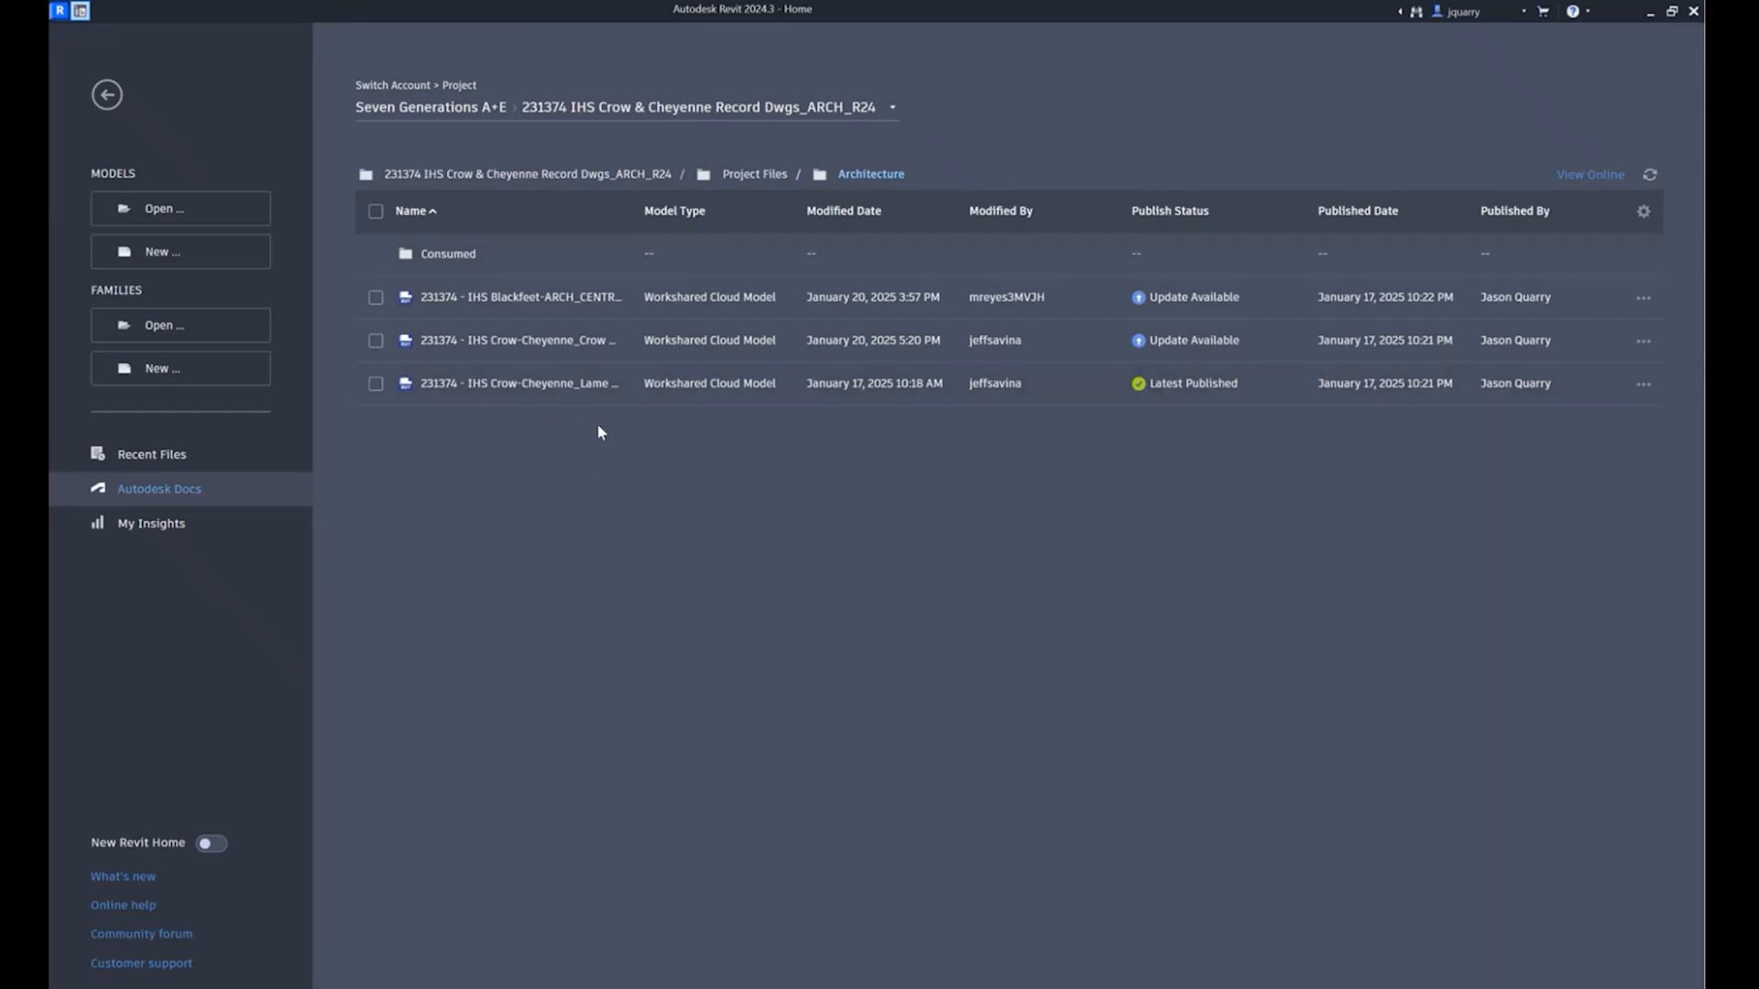
{"action": "left_click", "coordinate": [744, 176]}
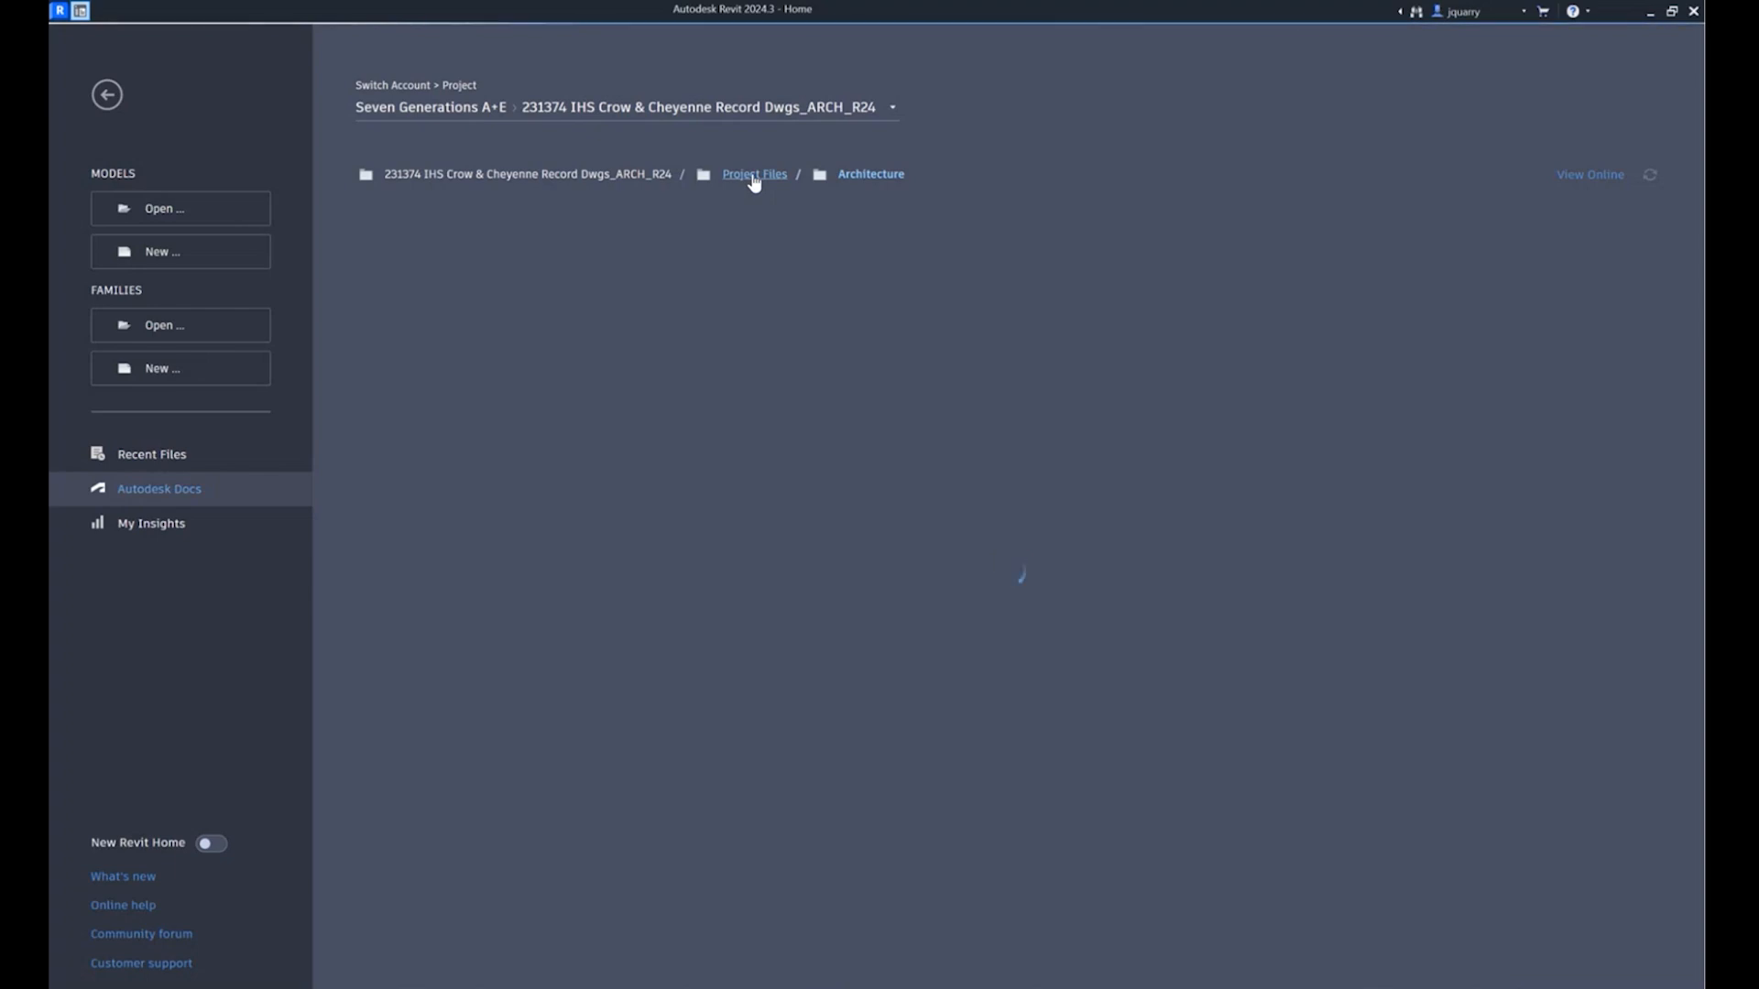
{"action": "left_click", "coordinate": [753, 175]}
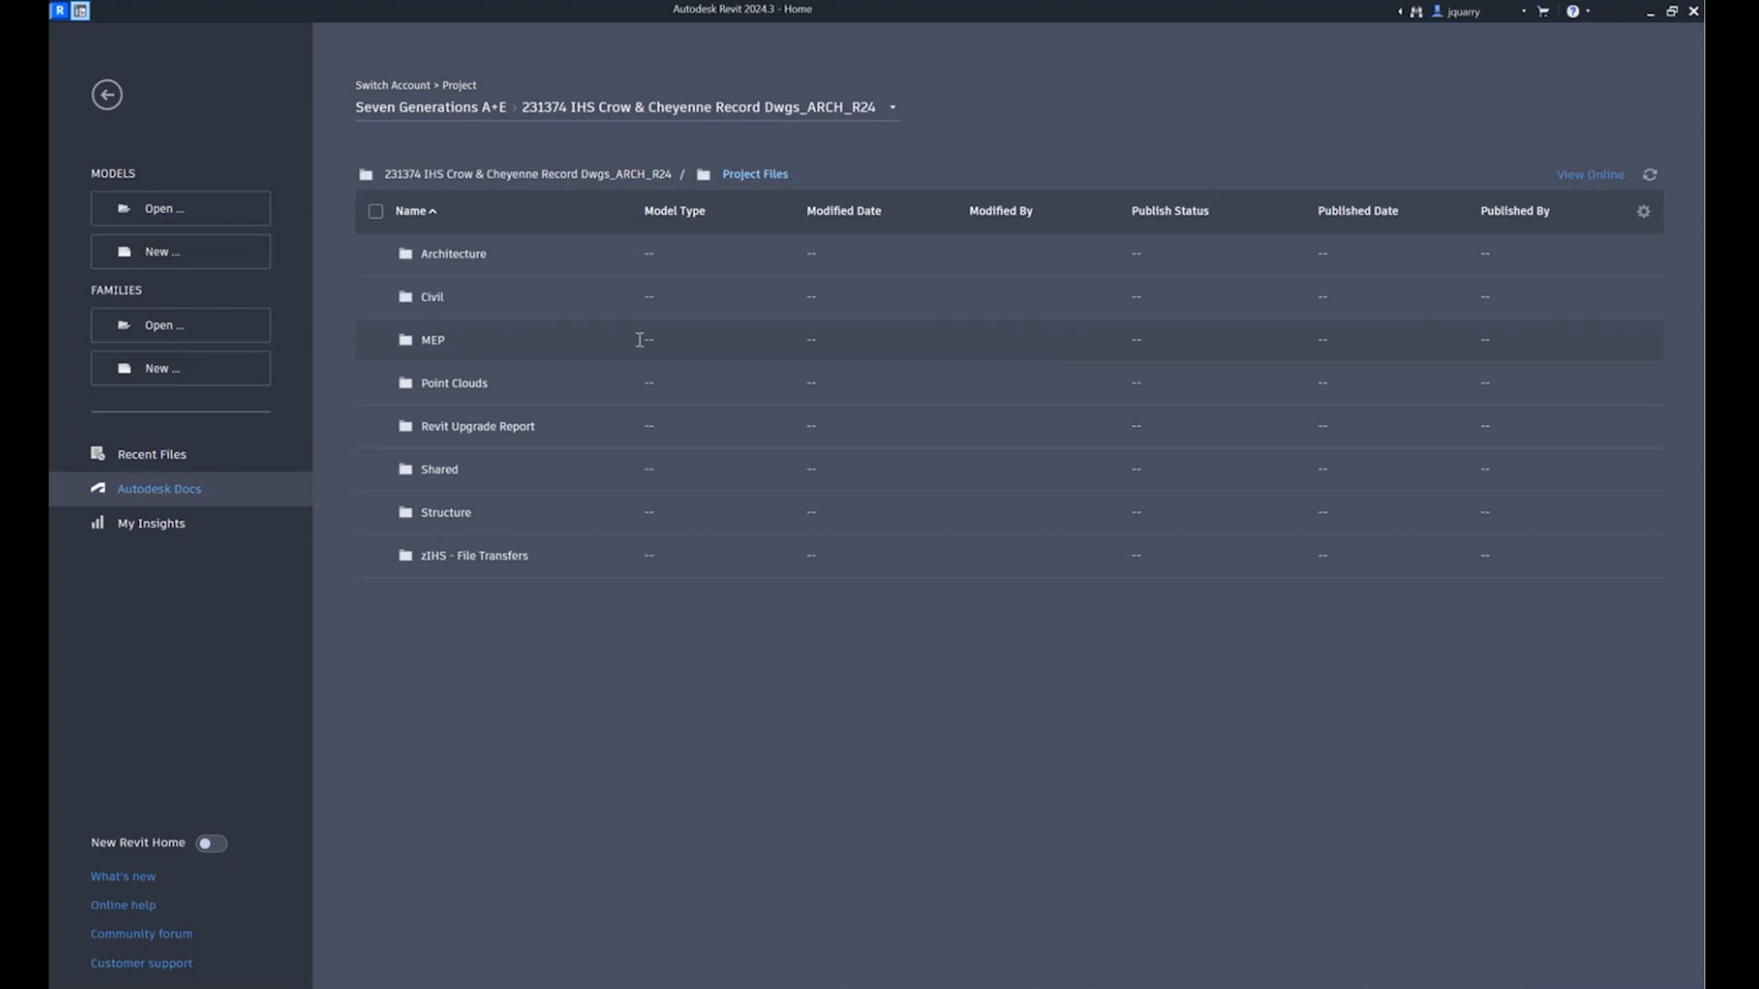
{"action": "left_click", "coordinate": [432, 342]}
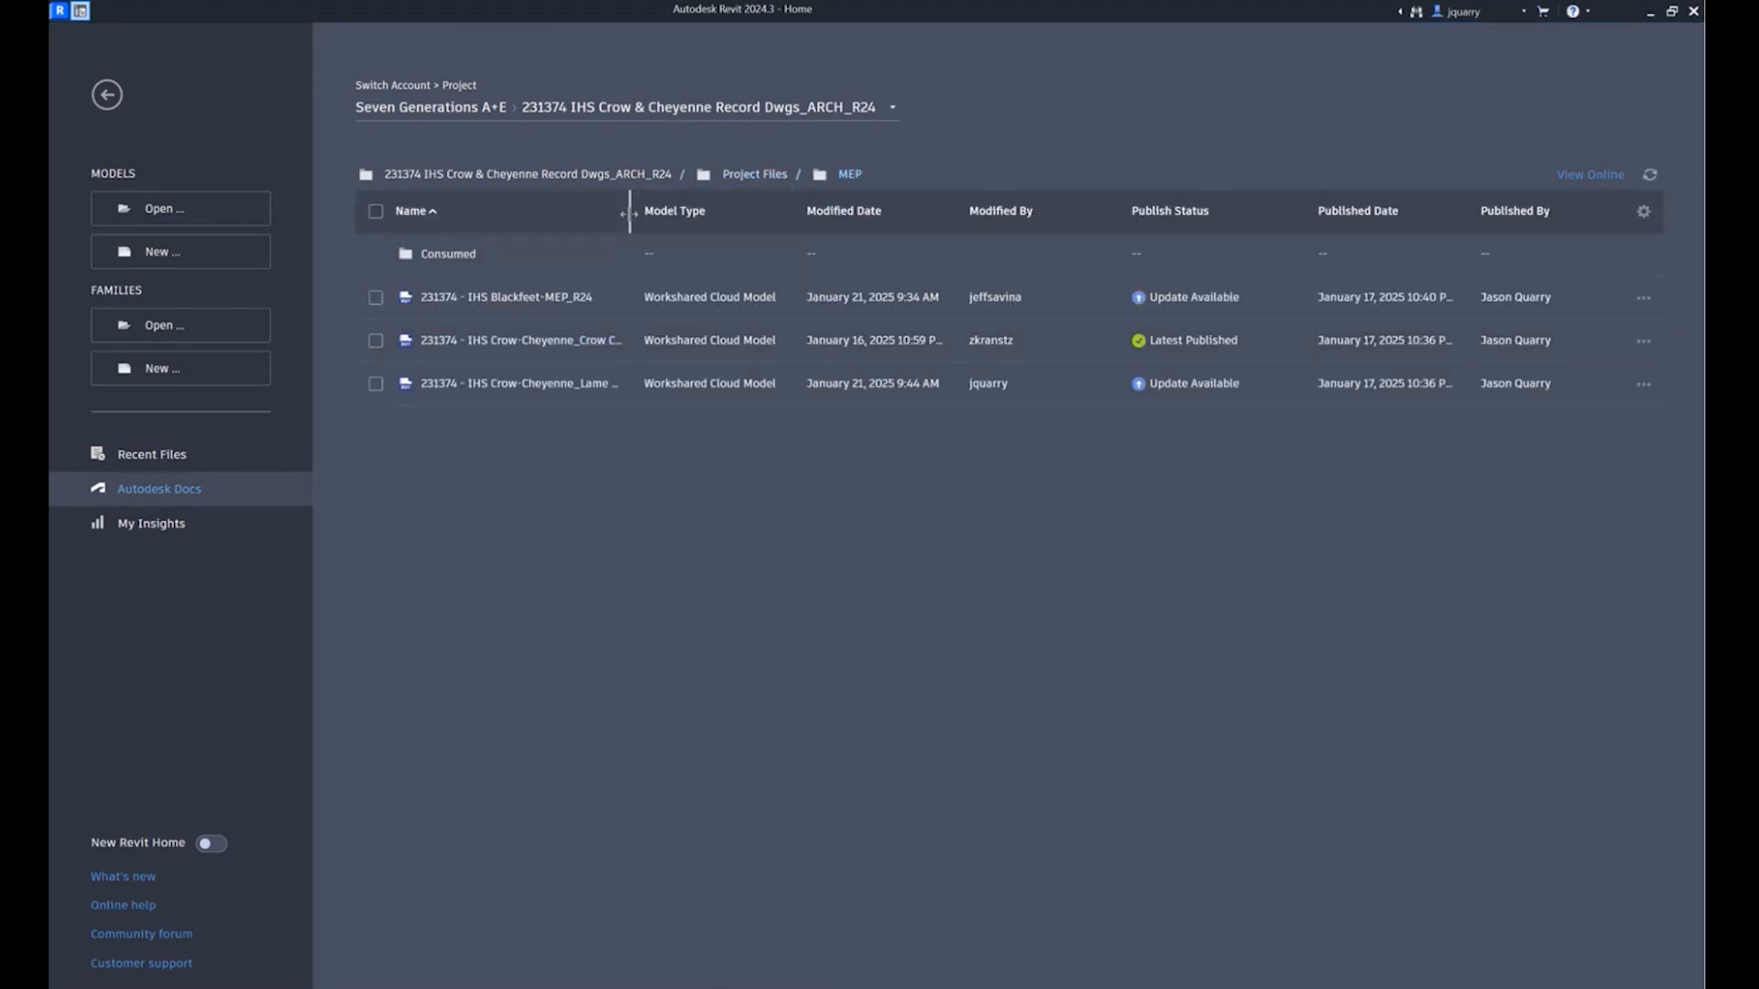
{"action": "left_click_drag", "start_coordinate": [629, 213], "coordinate": [736, 225]}
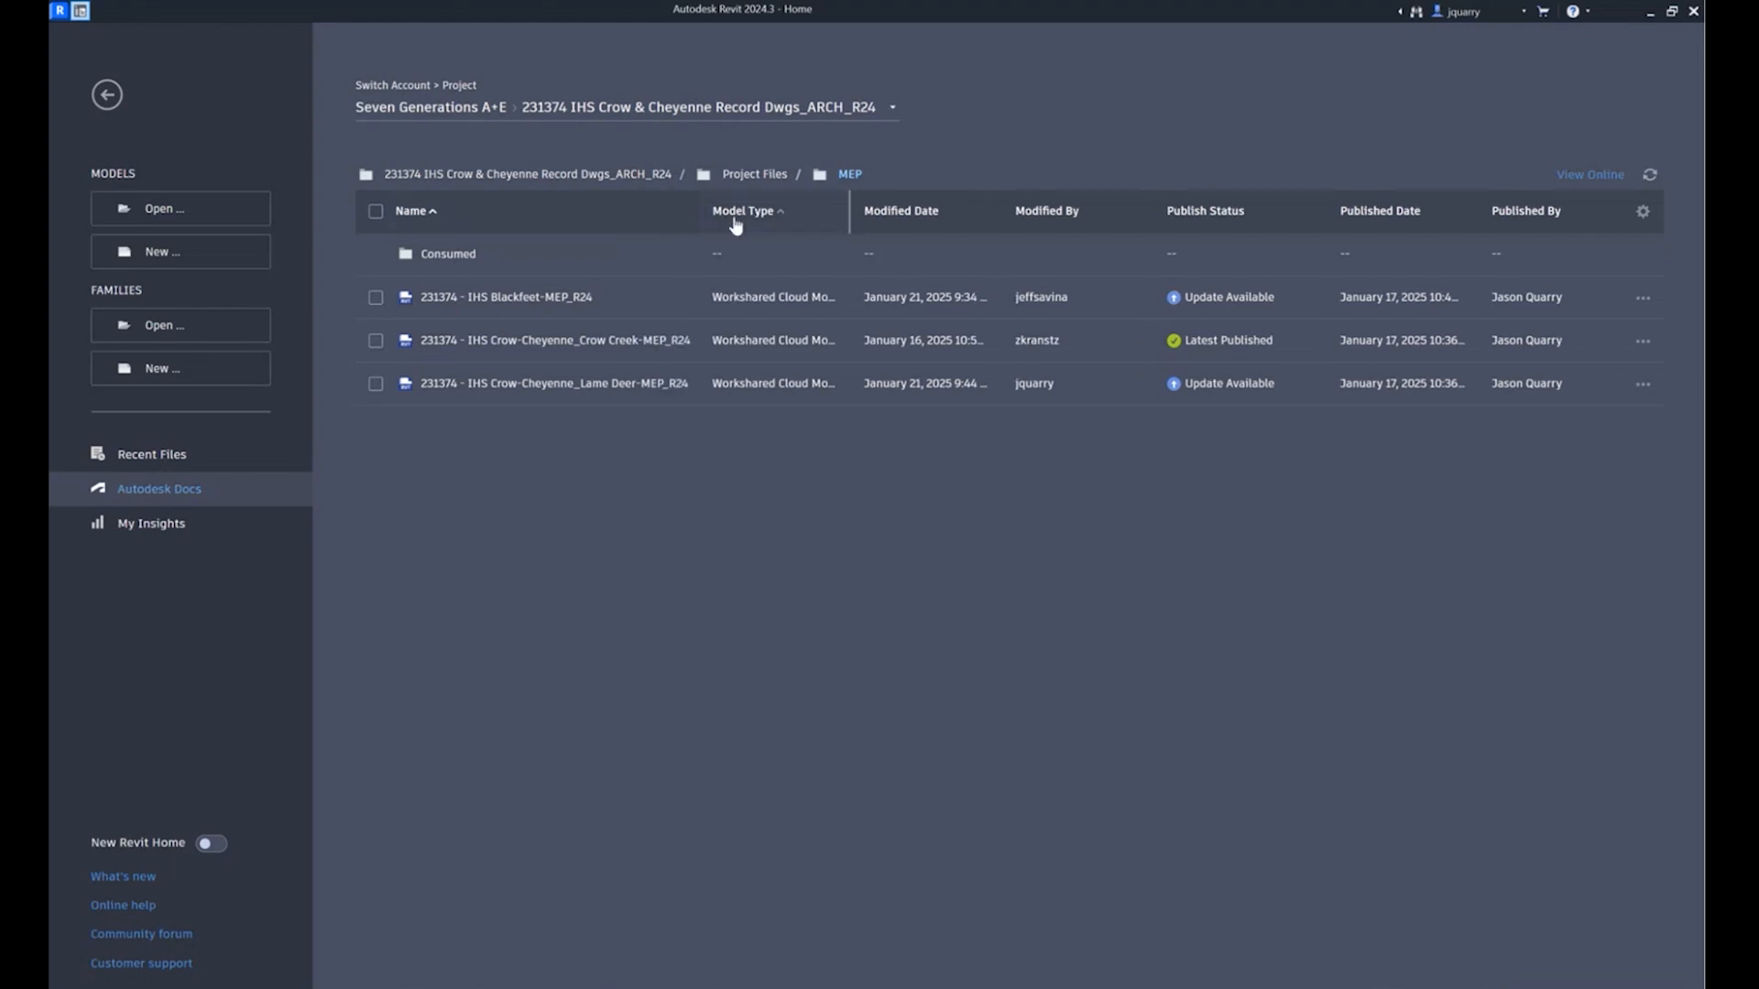
Open the 231374 - IHS Blackfeet-MEP_R24 cloud model with its listed worksets, accepting the coordination warning and ignoring unresolved references
{"action": "left_click", "coordinate": [532, 299]}
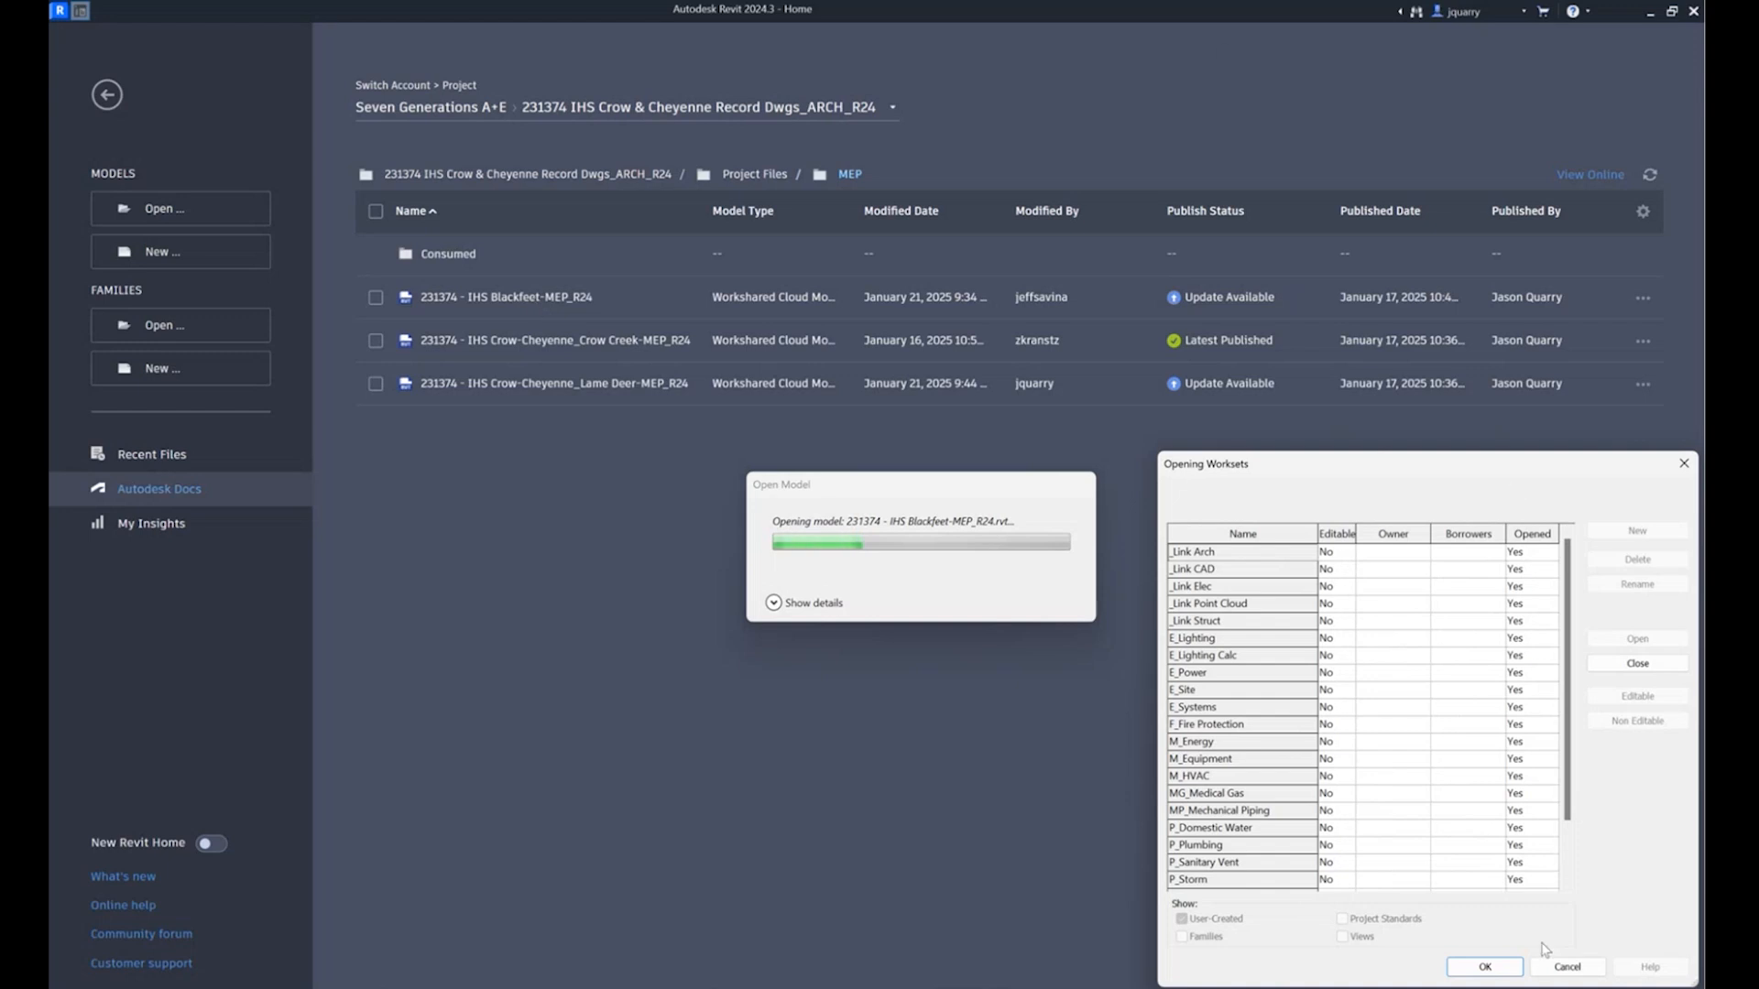
{"action": "left_click", "coordinate": [1502, 967]}
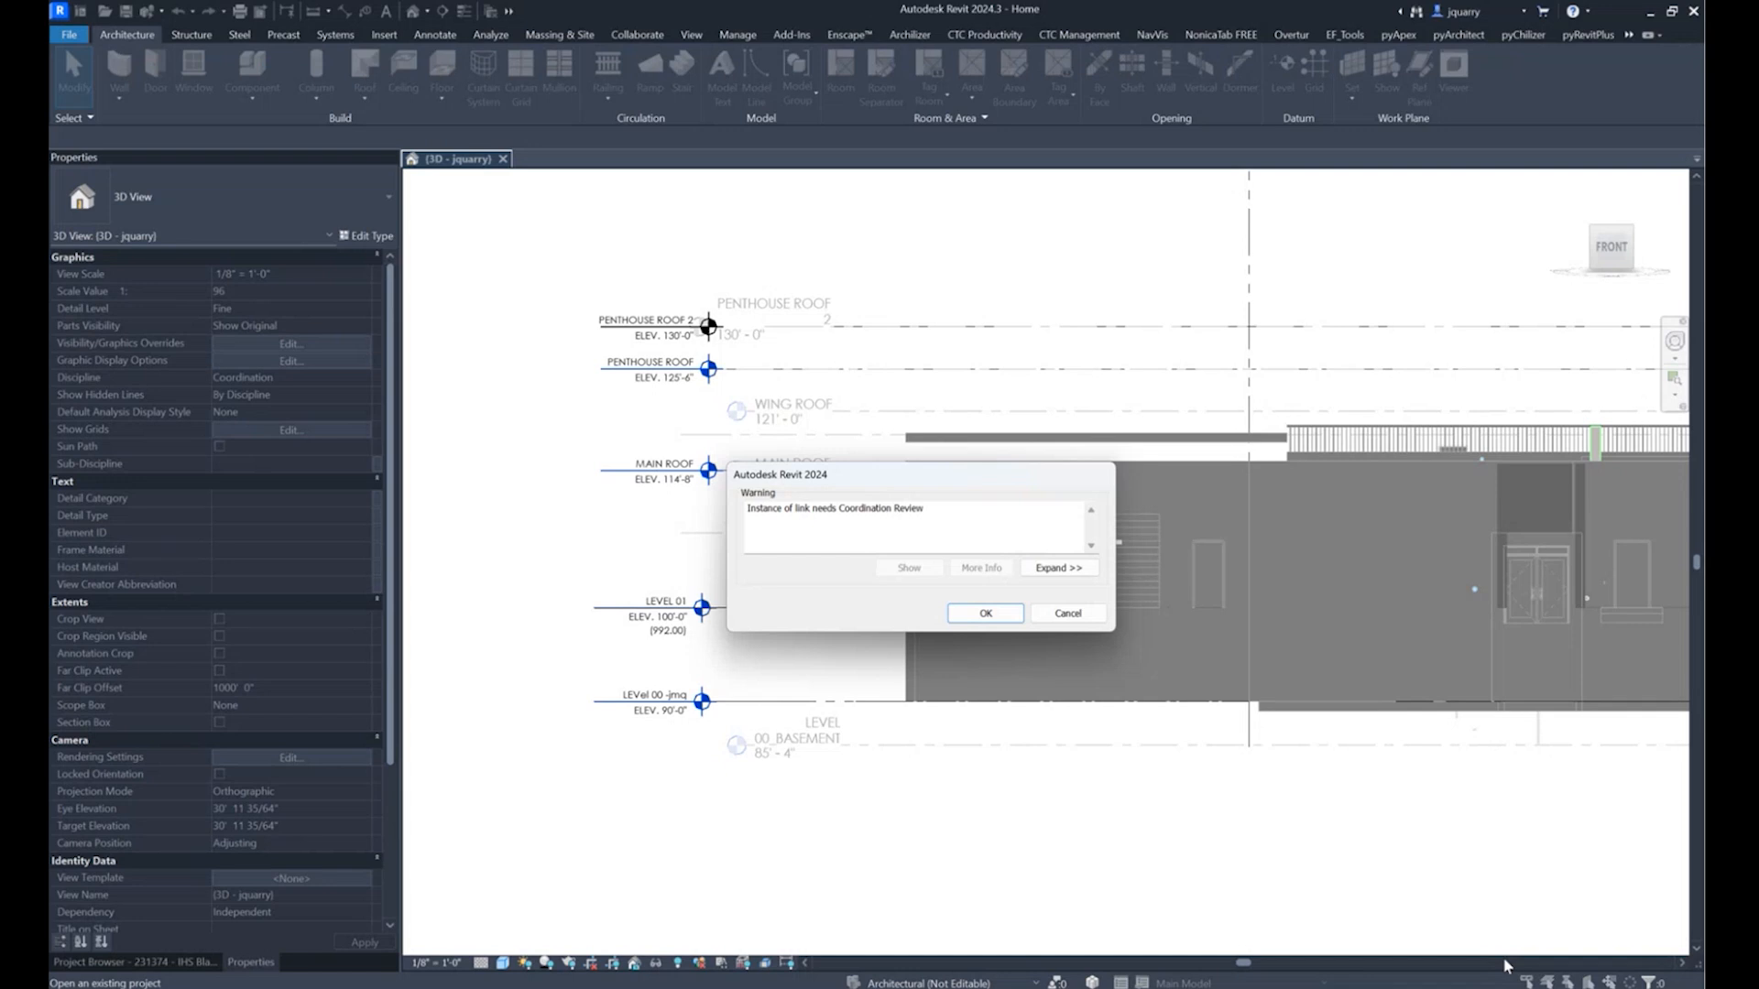
{"action": "left_click", "coordinate": [974, 611]}
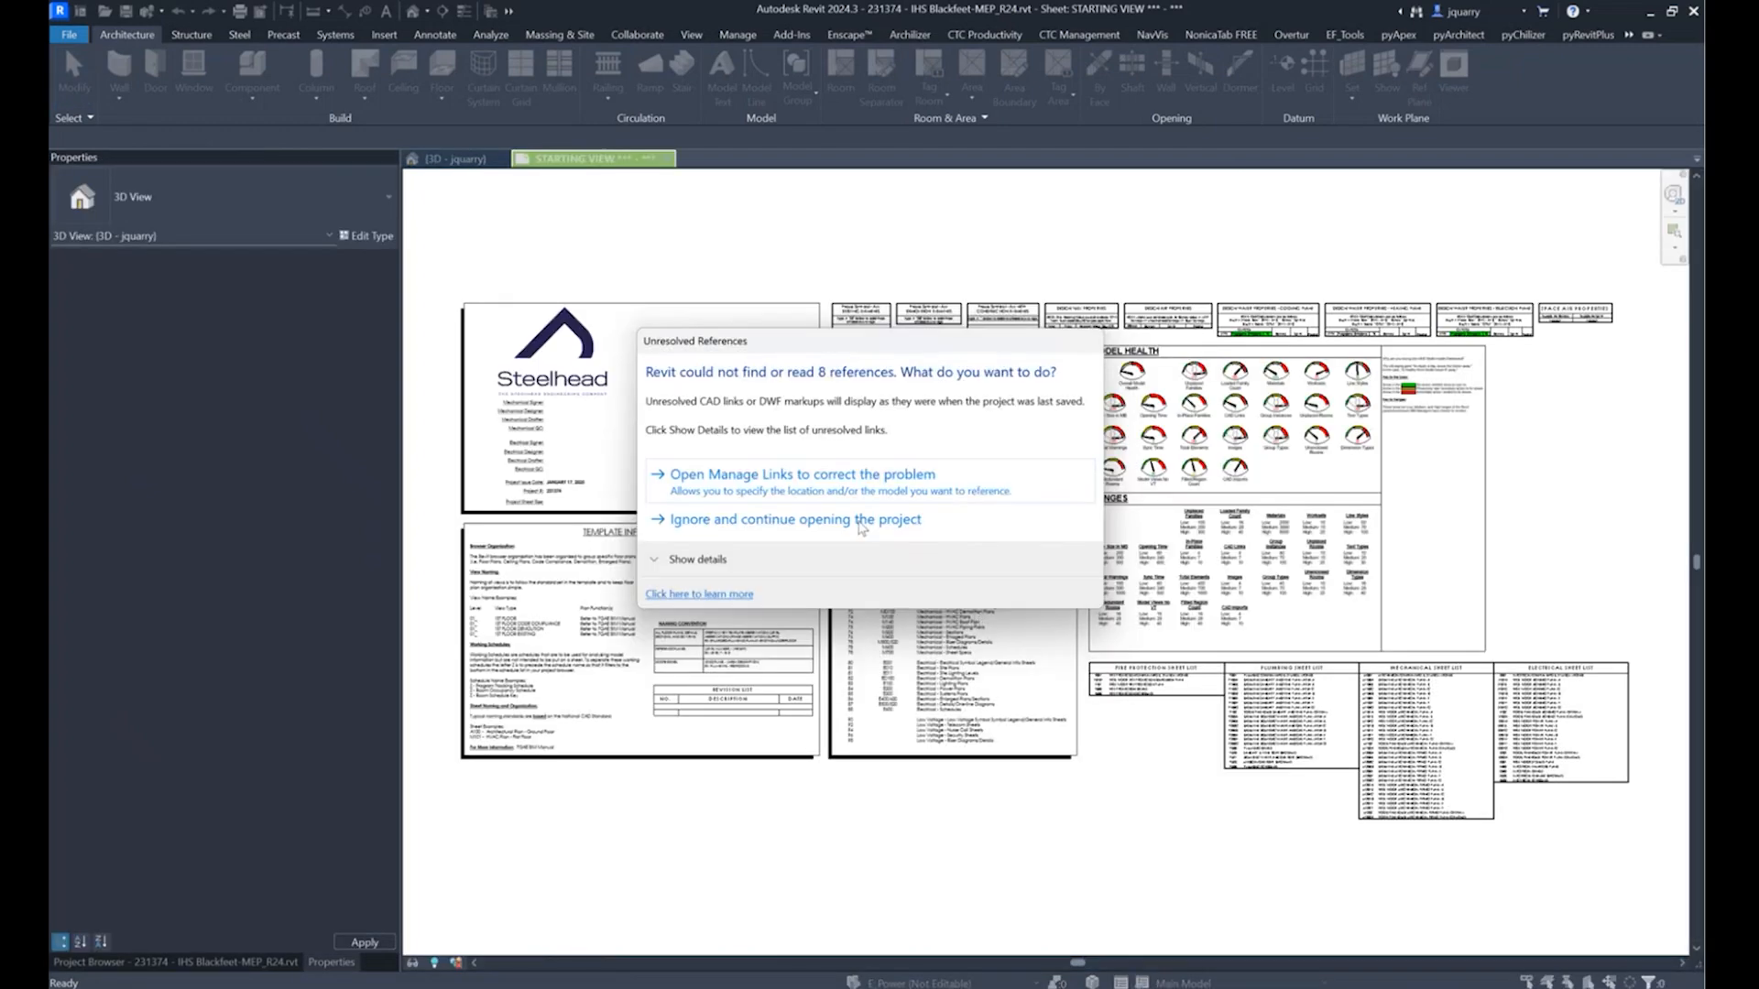
{"action": "left_click", "coordinate": [861, 520]}
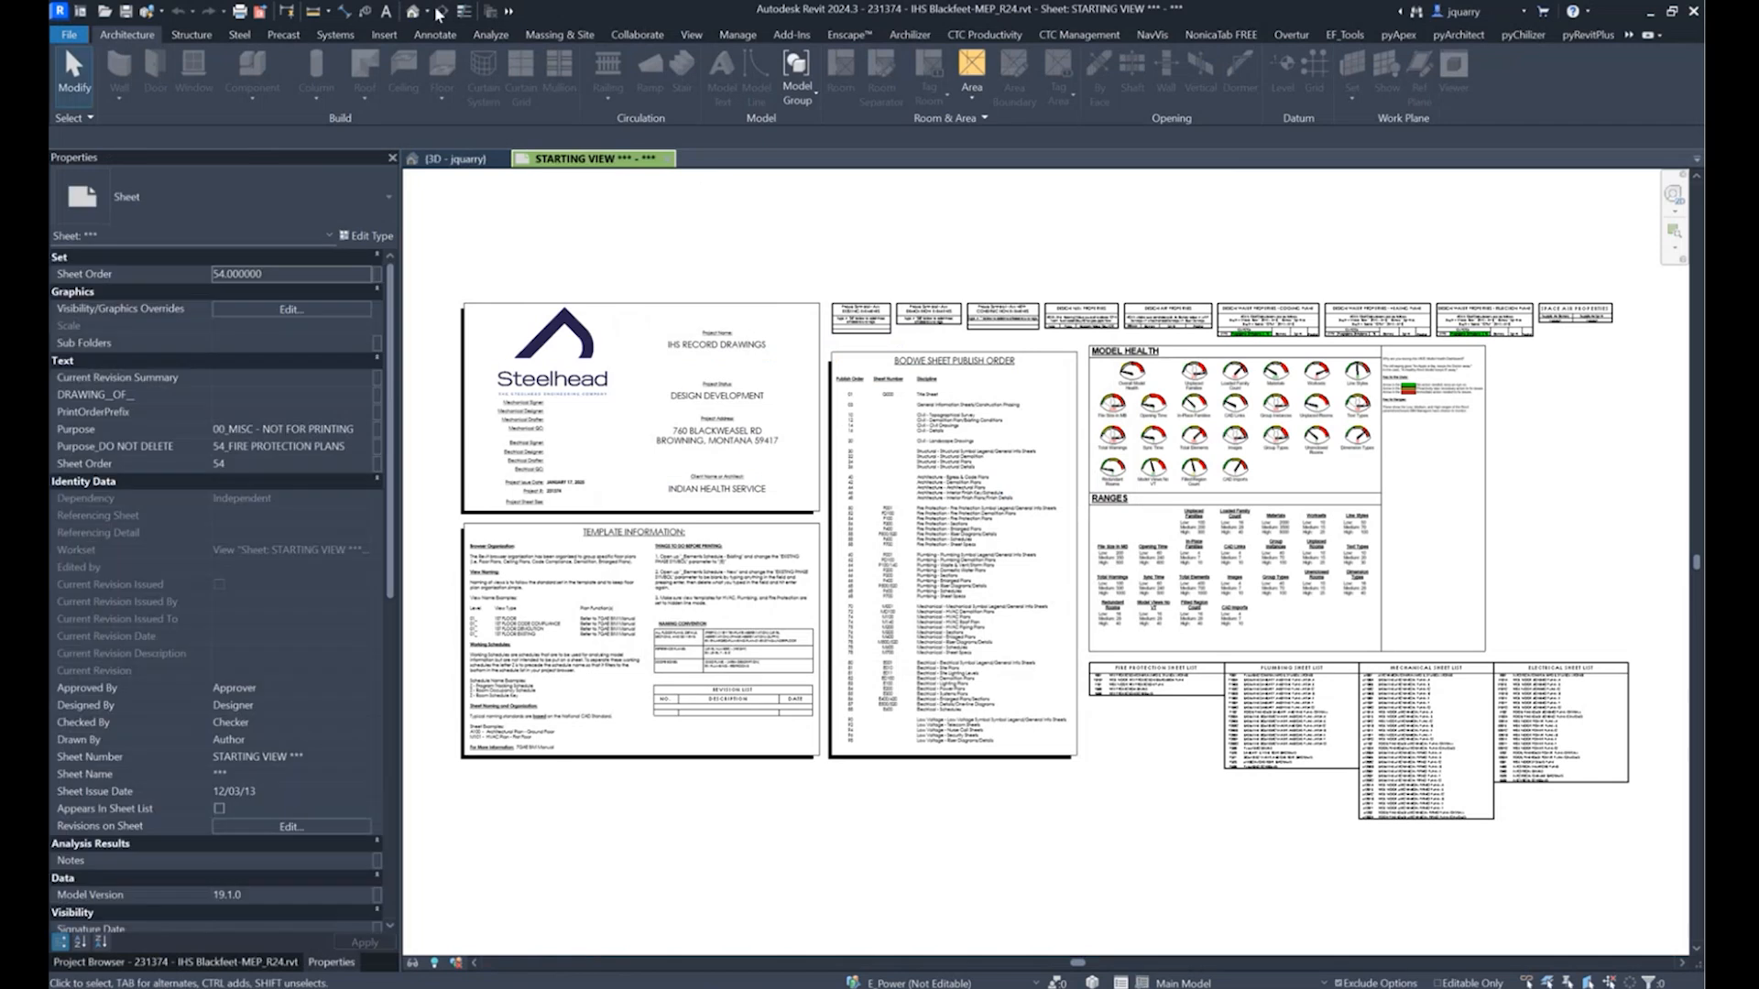
Open the default 3D view and start a Coordination Review of the linked 231374 - IHS Blackfeet-ARCH_CENTRAL-R24.rvt model
{"action": "left_click", "coordinate": [411, 16]}
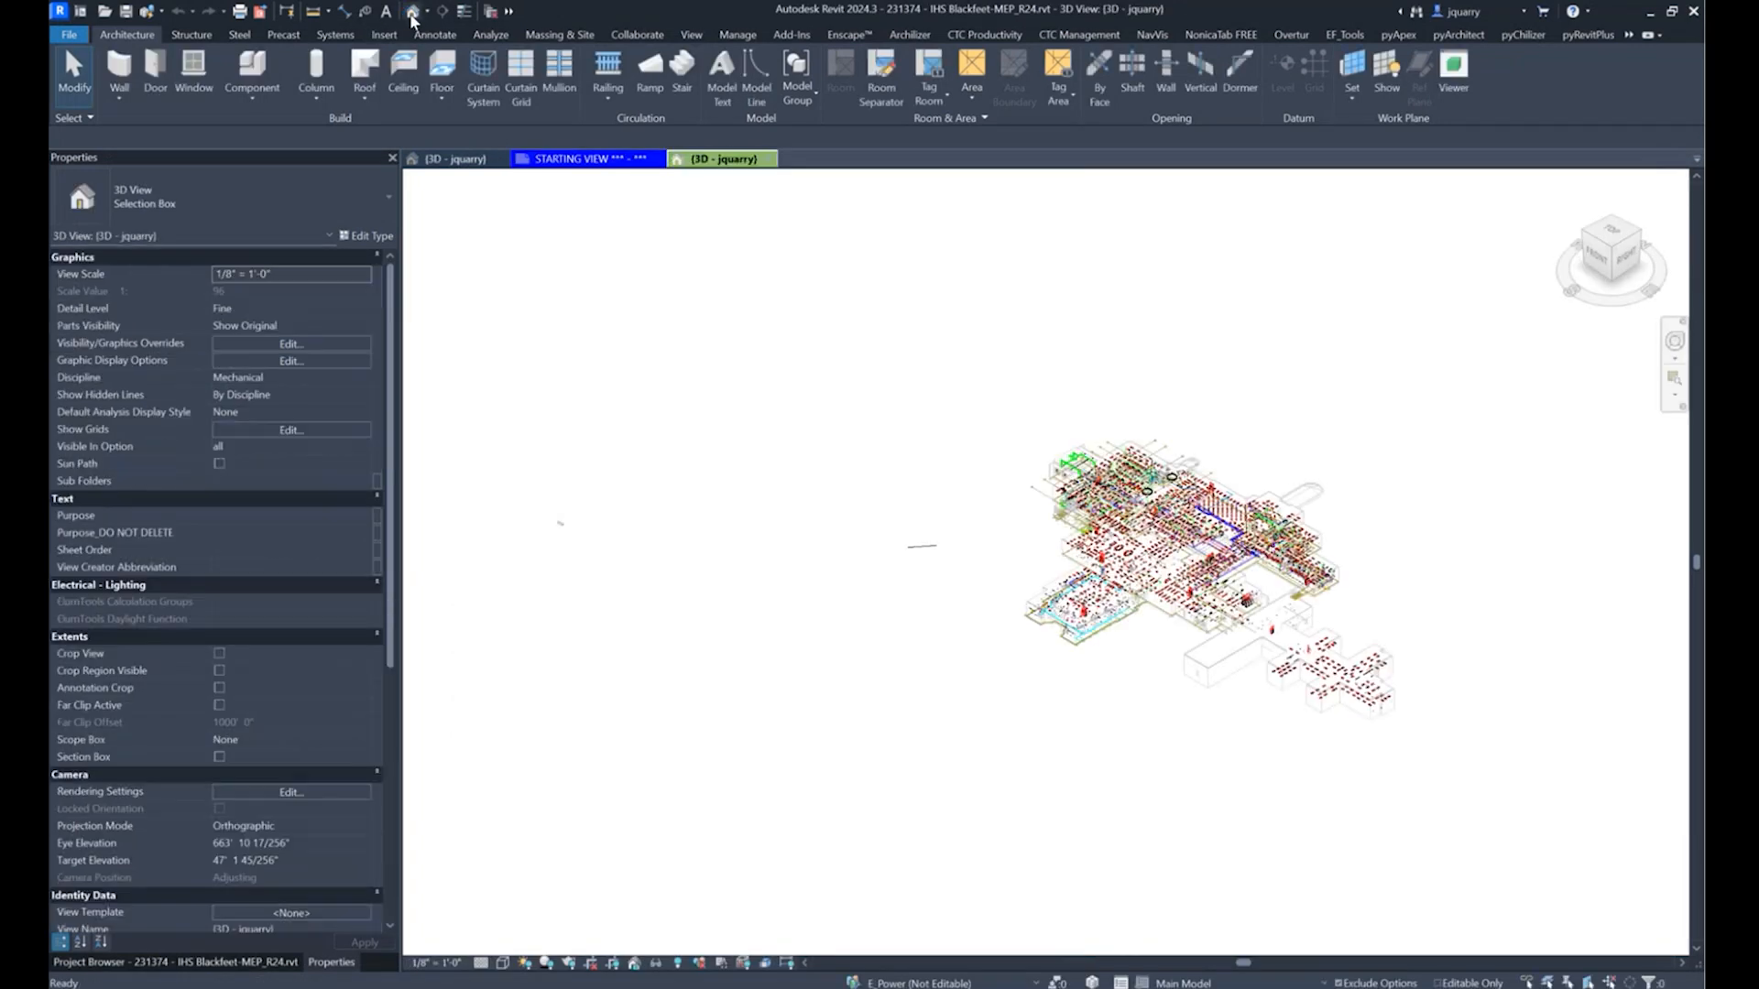
{"action": "left_click", "coordinate": [1216, 485]}
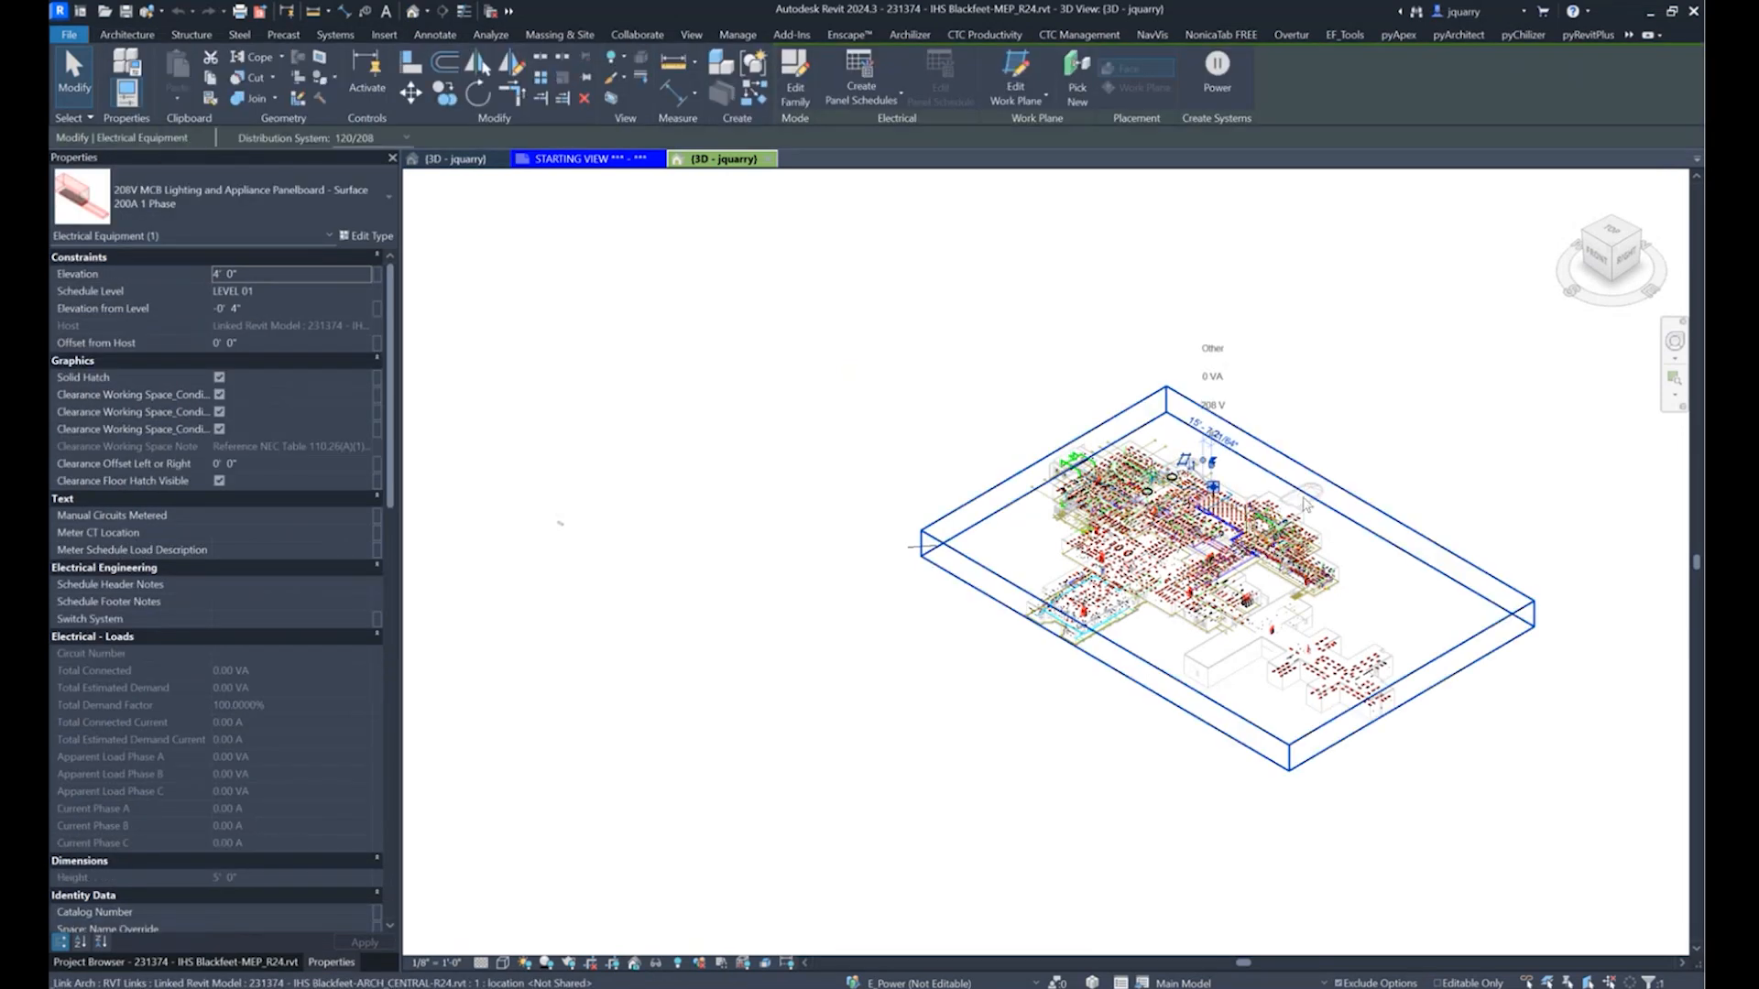
{"action": "left_click", "coordinate": [1305, 503]}
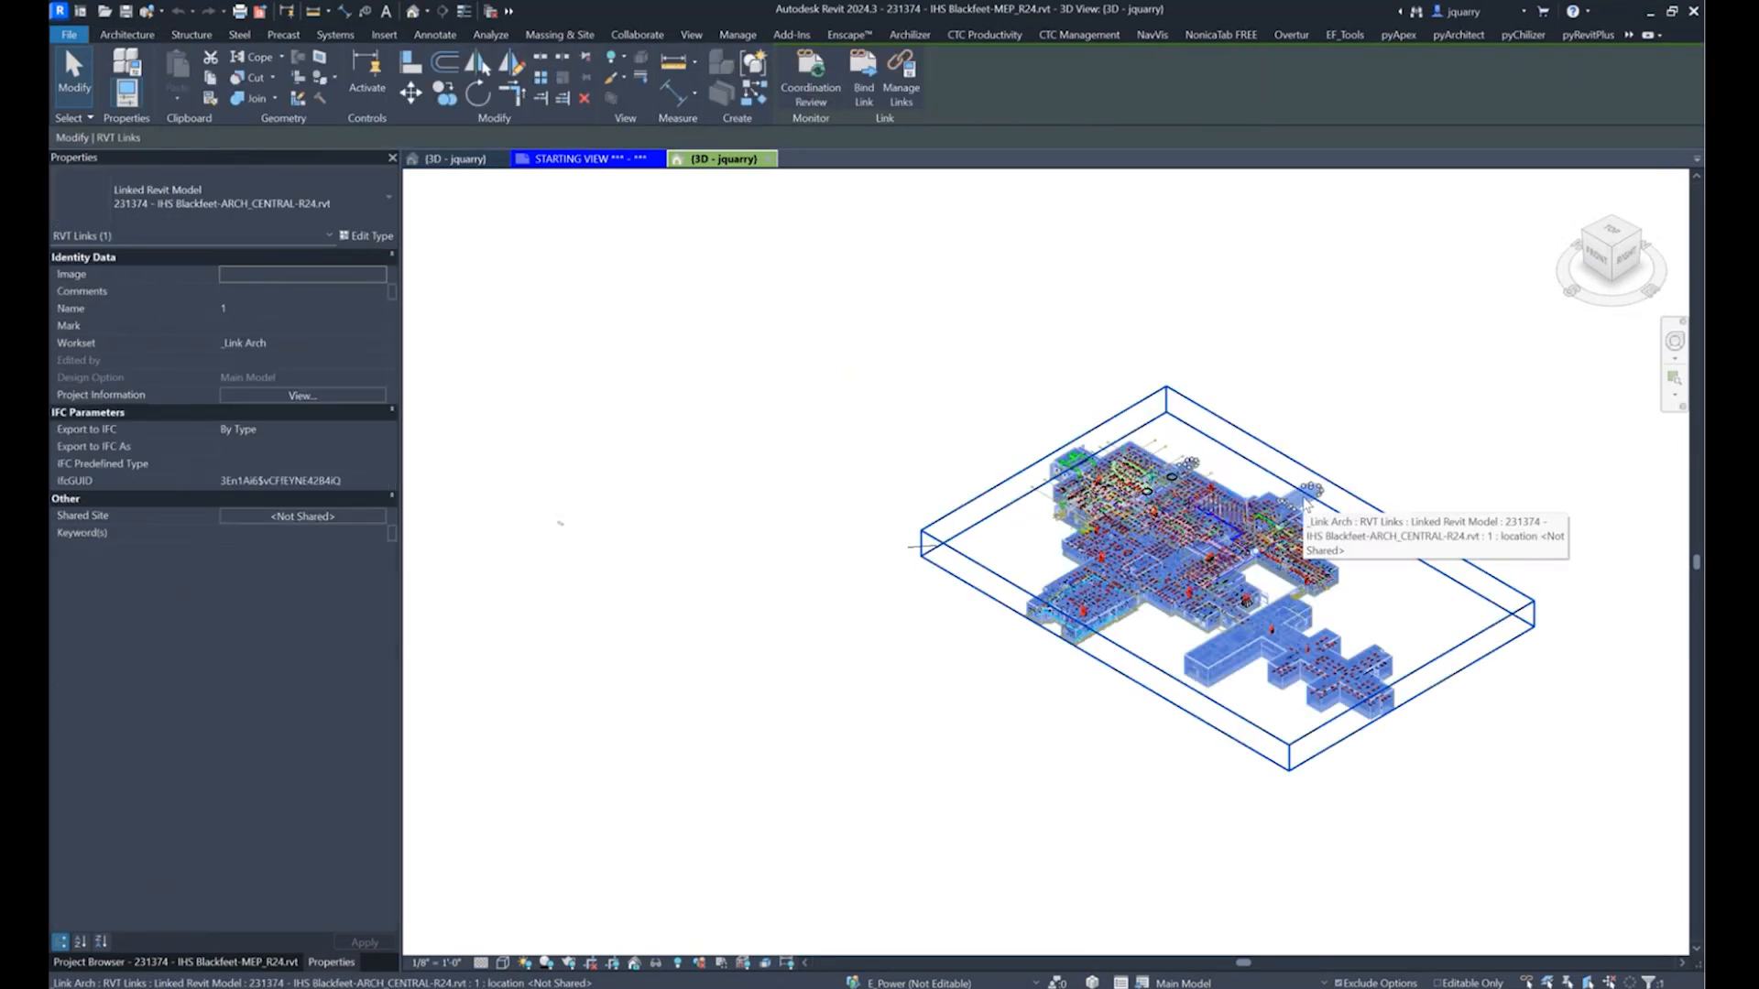
{"action": "left_click", "coordinate": [811, 78]}
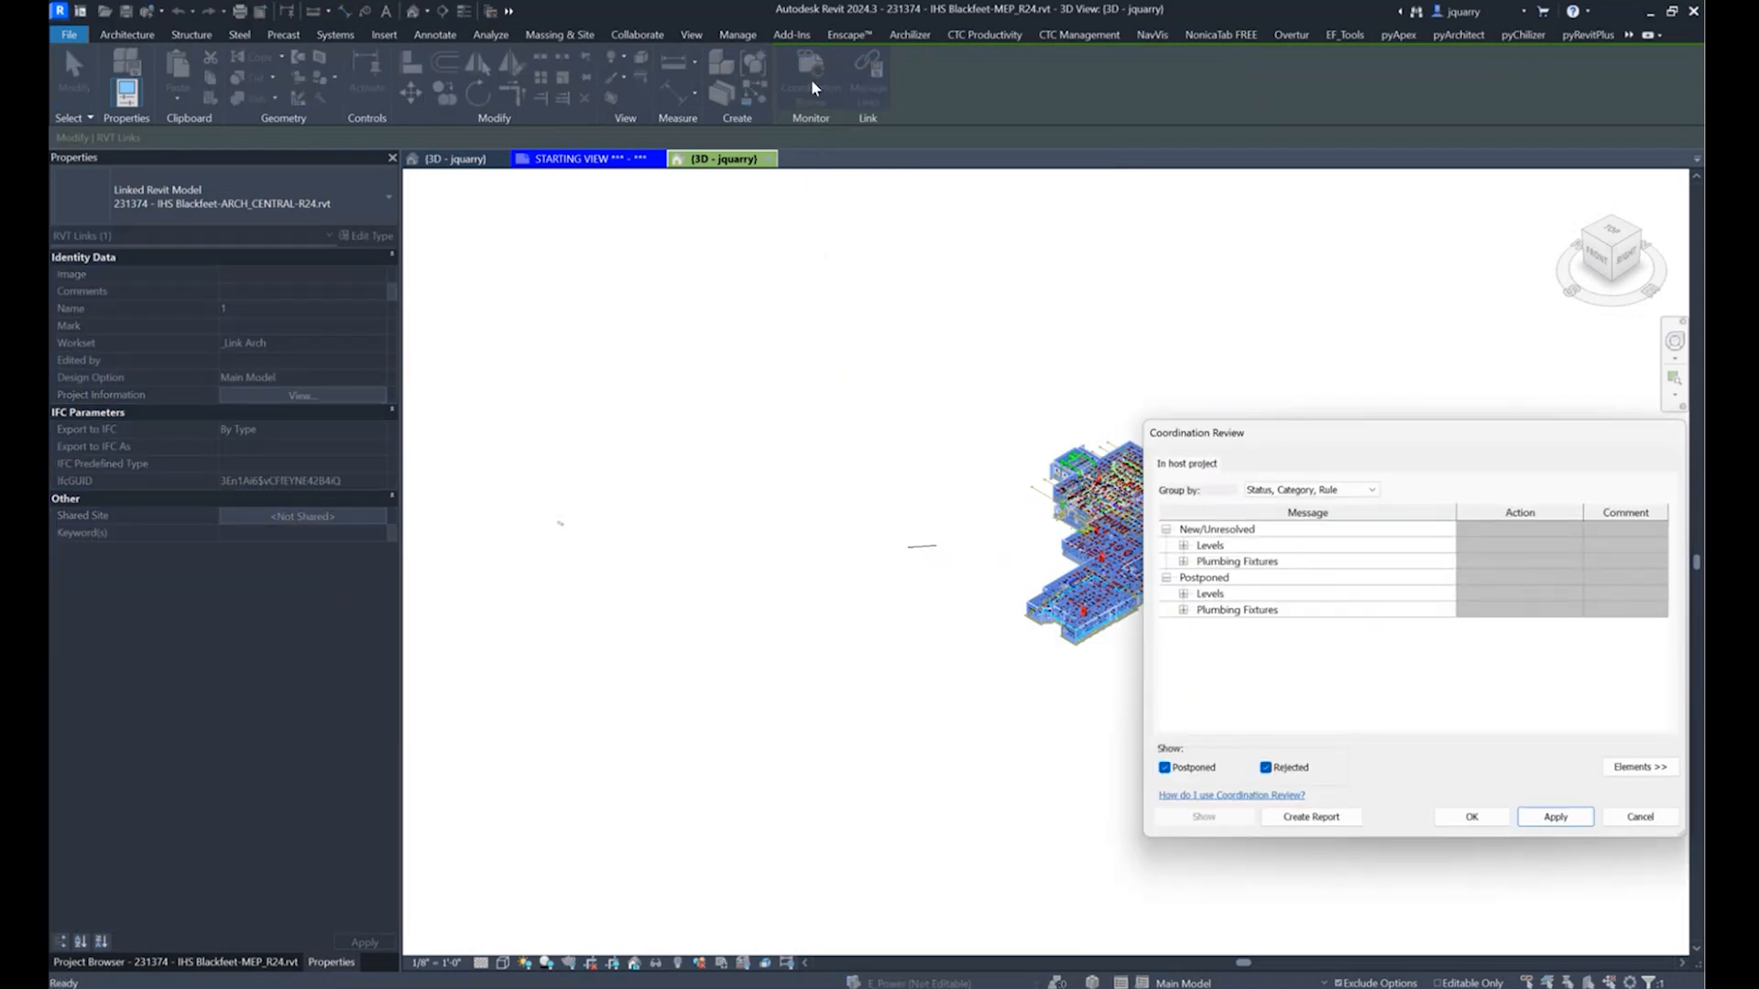
{"action": "left_click_drag", "start_coordinate": [1310, 441], "coordinate": [662, 264]}
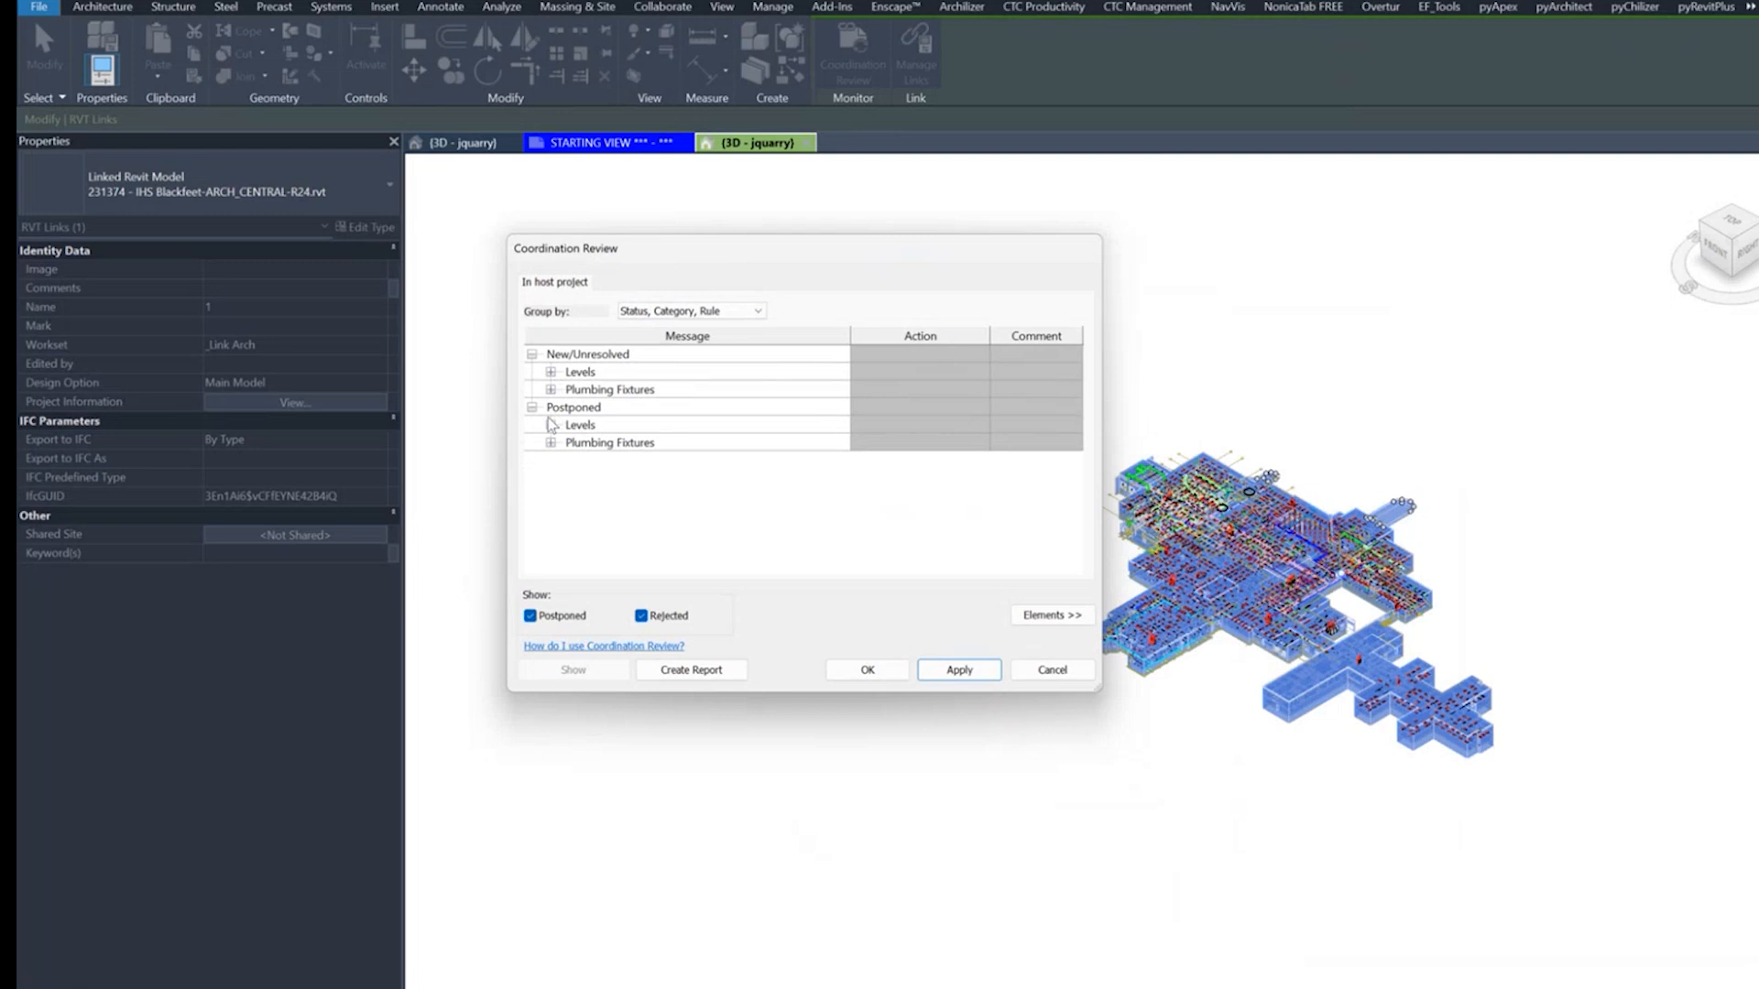
Expand the postponed Levels and Plumbing Fixtures issues and examine the actions offered for the deleted level
{"action": "left_click", "coordinate": [559, 431]}
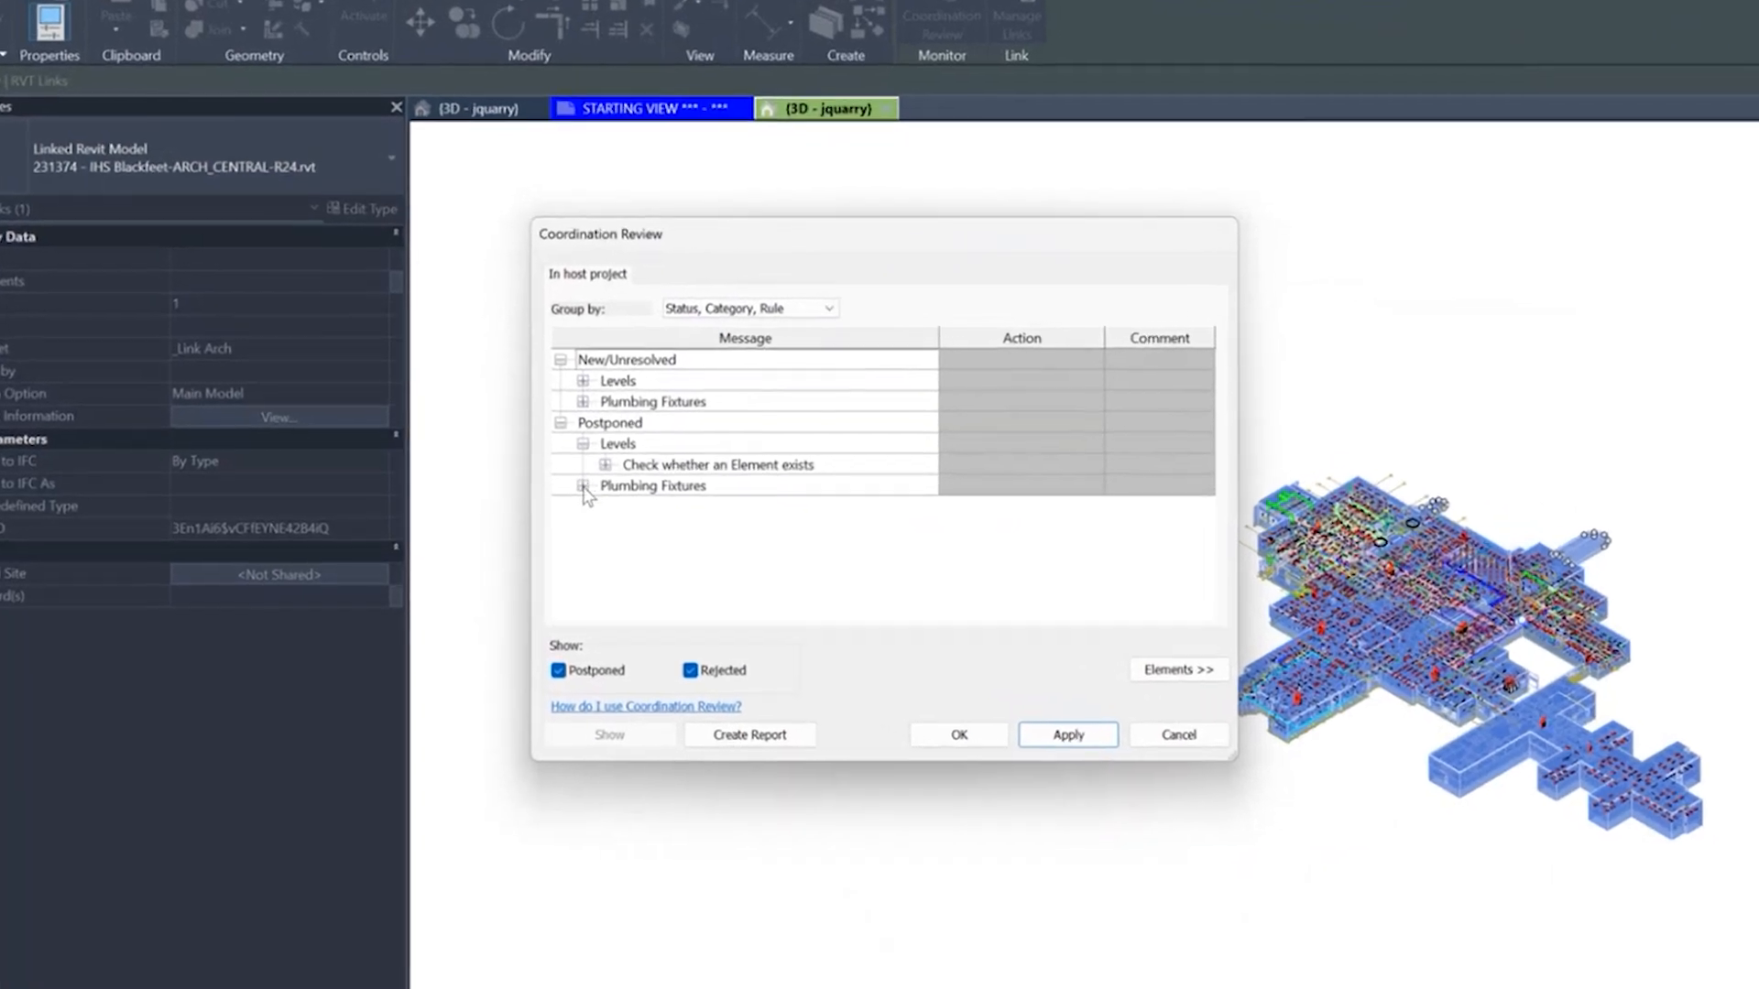
{"action": "left_click", "coordinate": [559, 467]}
{"action": "left_click", "coordinate": [615, 470]}
{"action": "left_click", "coordinate": [612, 469]}
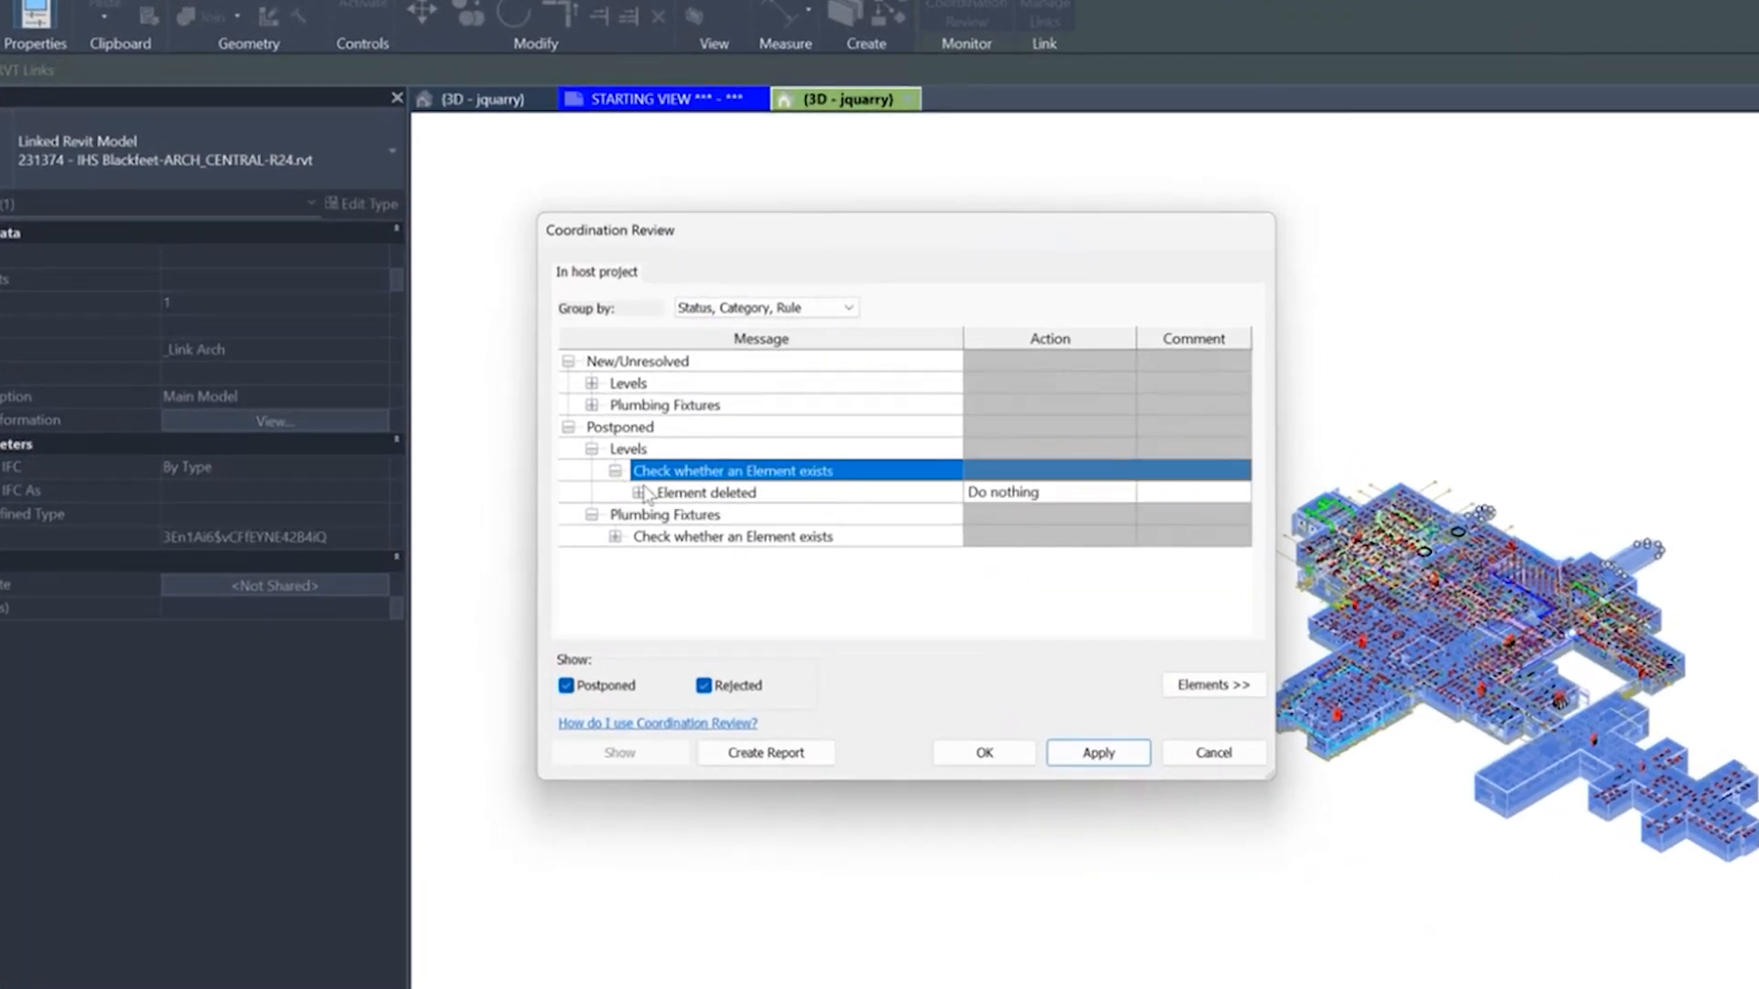
{"action": "left_click", "coordinate": [639, 494]}
{"action": "left_click", "coordinate": [1125, 494]}
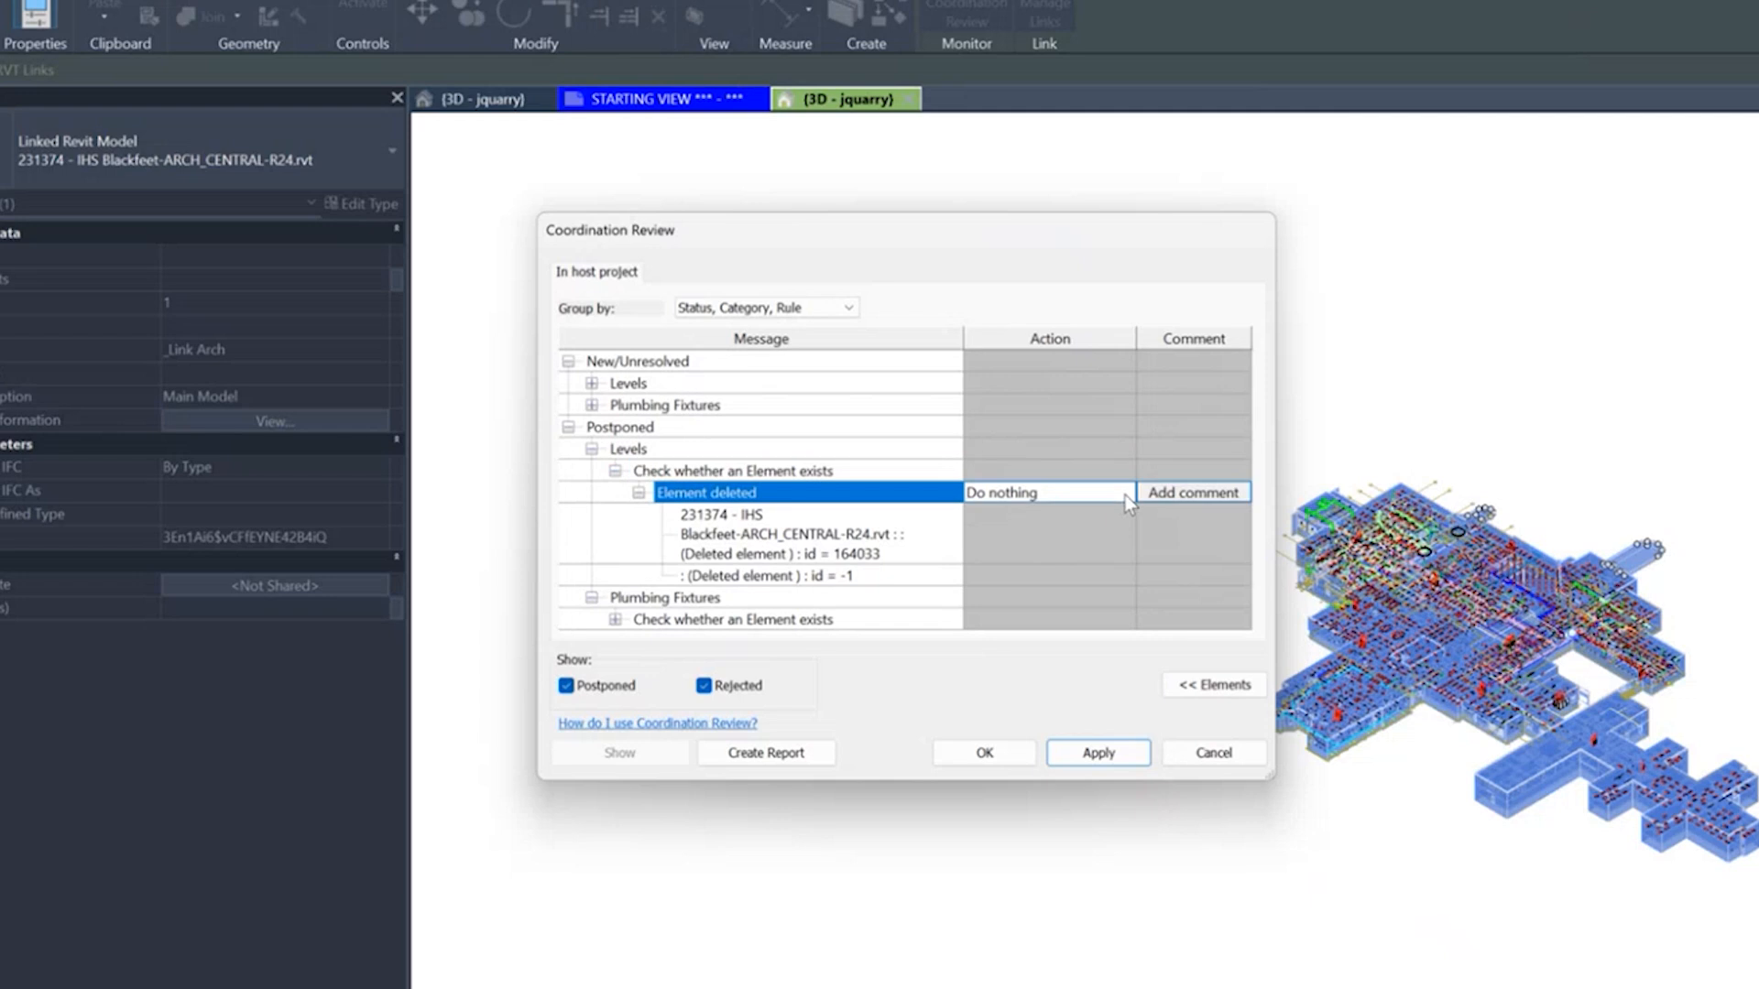
{"action": "left_click", "coordinate": [1125, 494]}
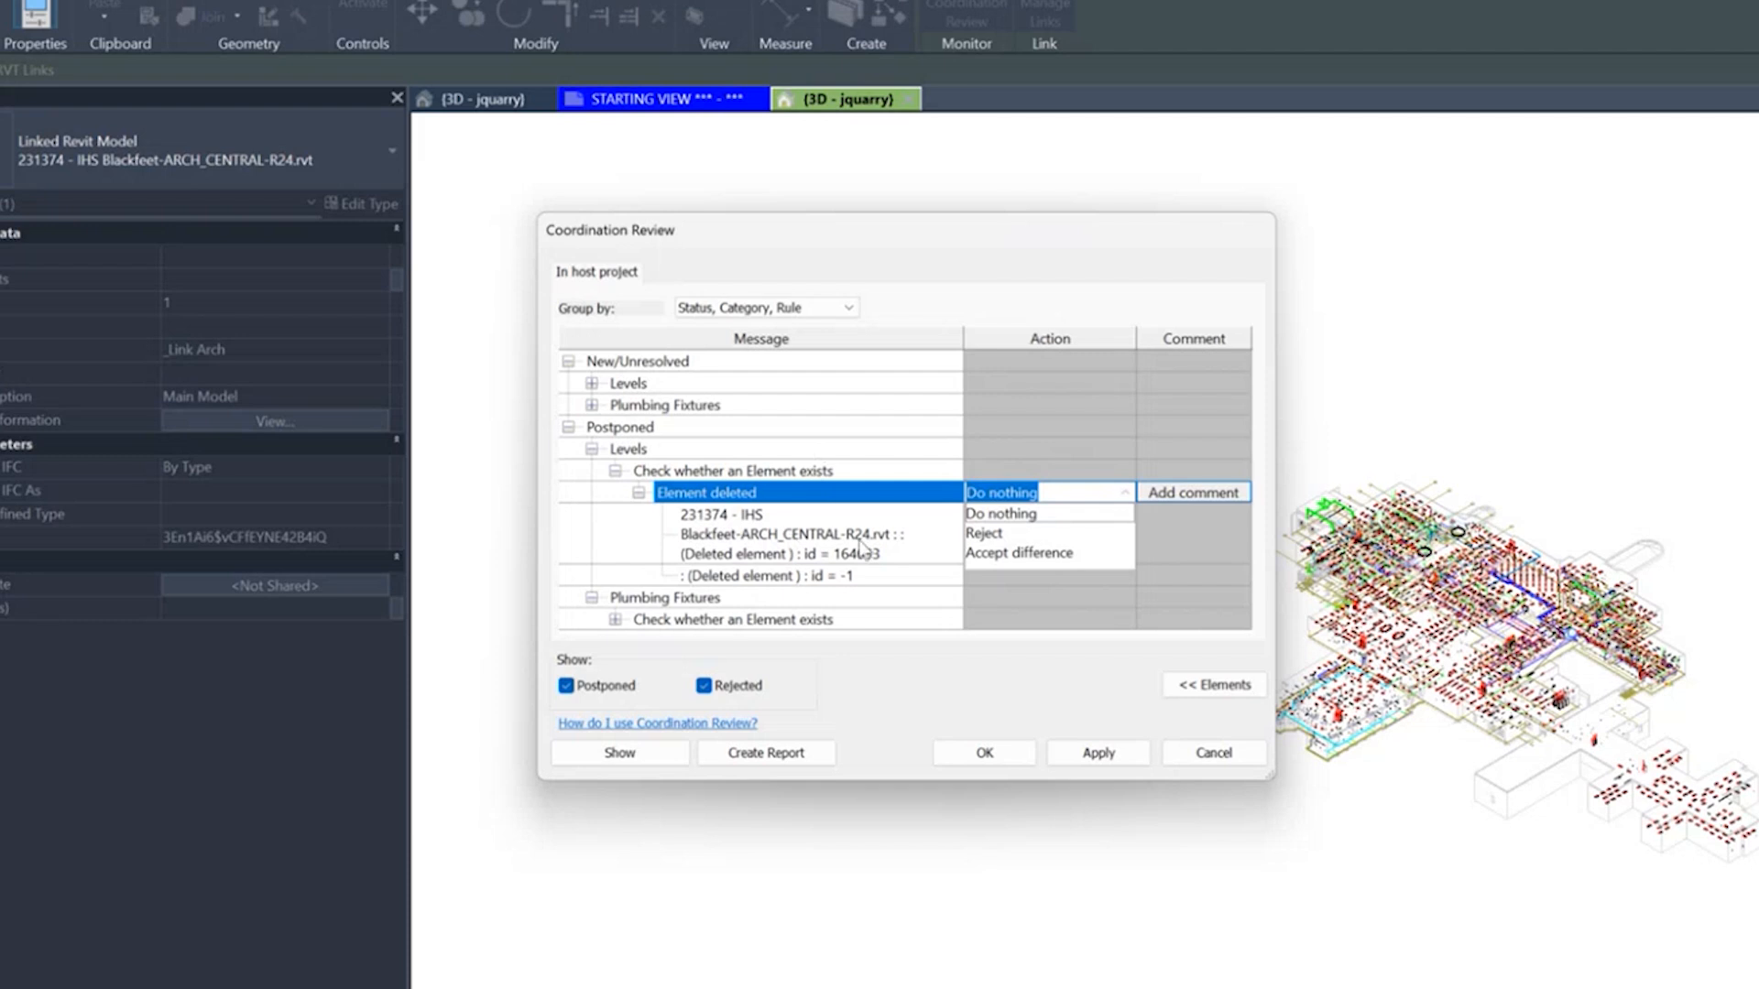
Expand the postponed plumbing fixture issues and set the first deleted element's action to Copy again
{"action": "left_click", "coordinate": [616, 620]}
{"action": "left_click", "coordinate": [1127, 555]}
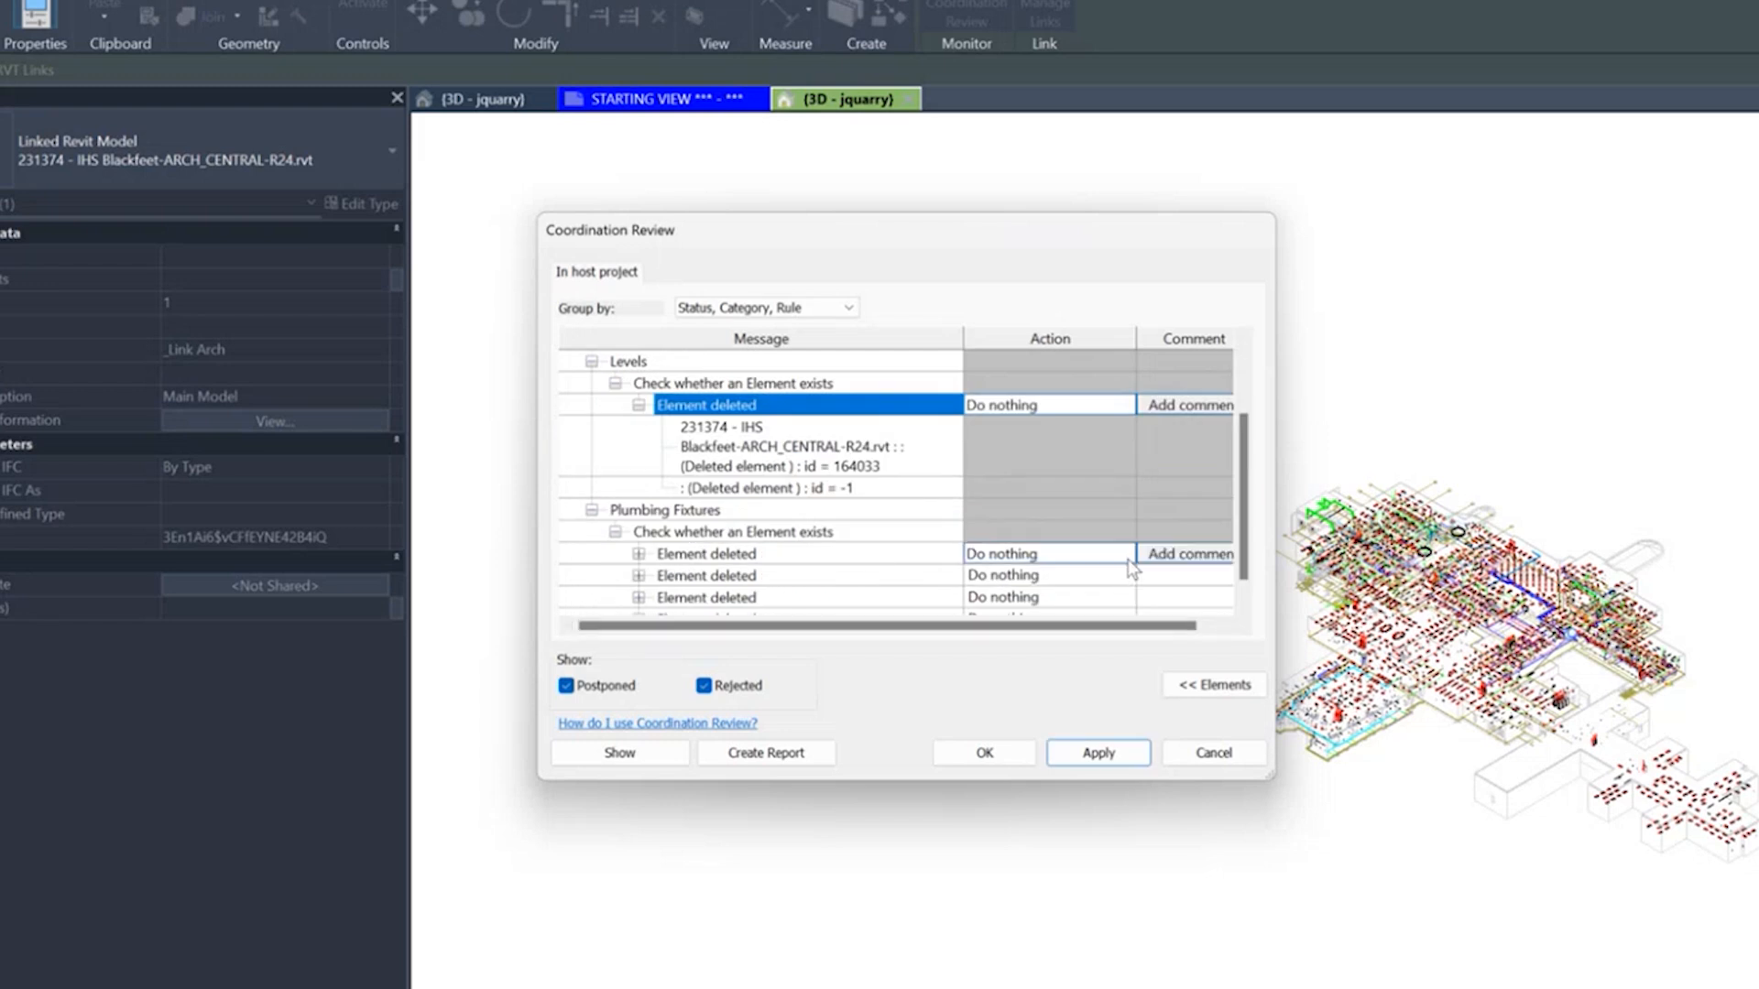
{"action": "left_click", "coordinate": [1125, 554]}
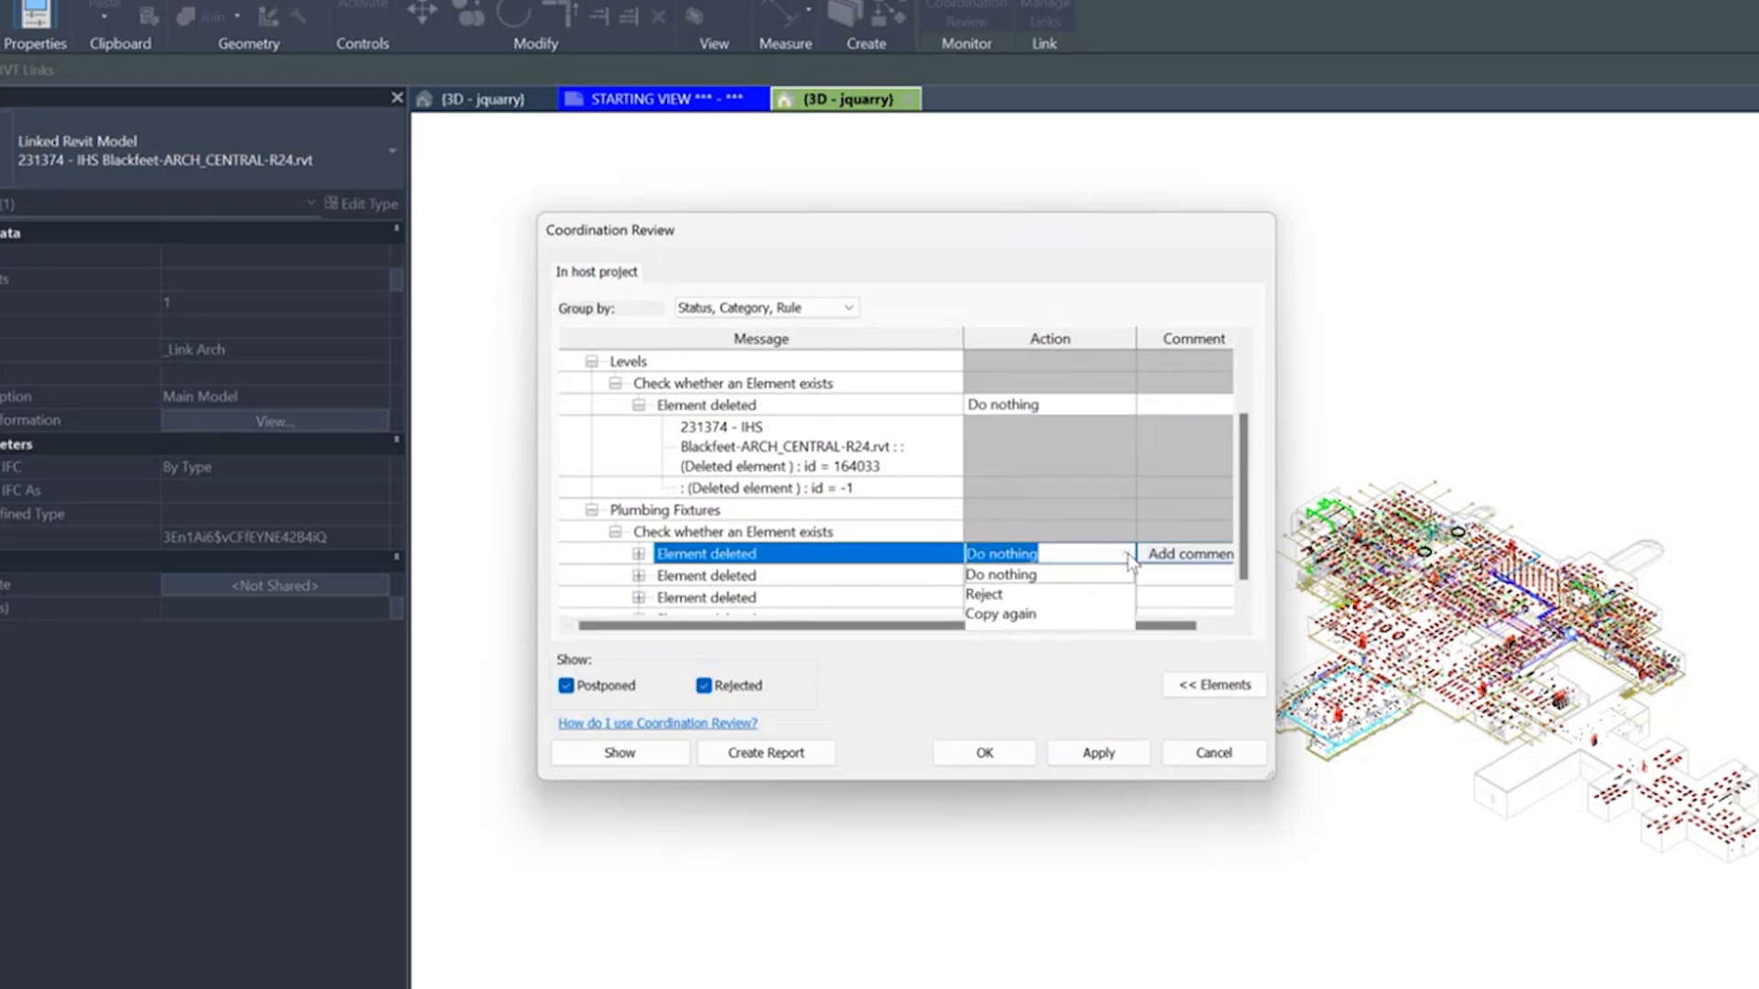
{"action": "left_click", "coordinate": [1001, 614]}
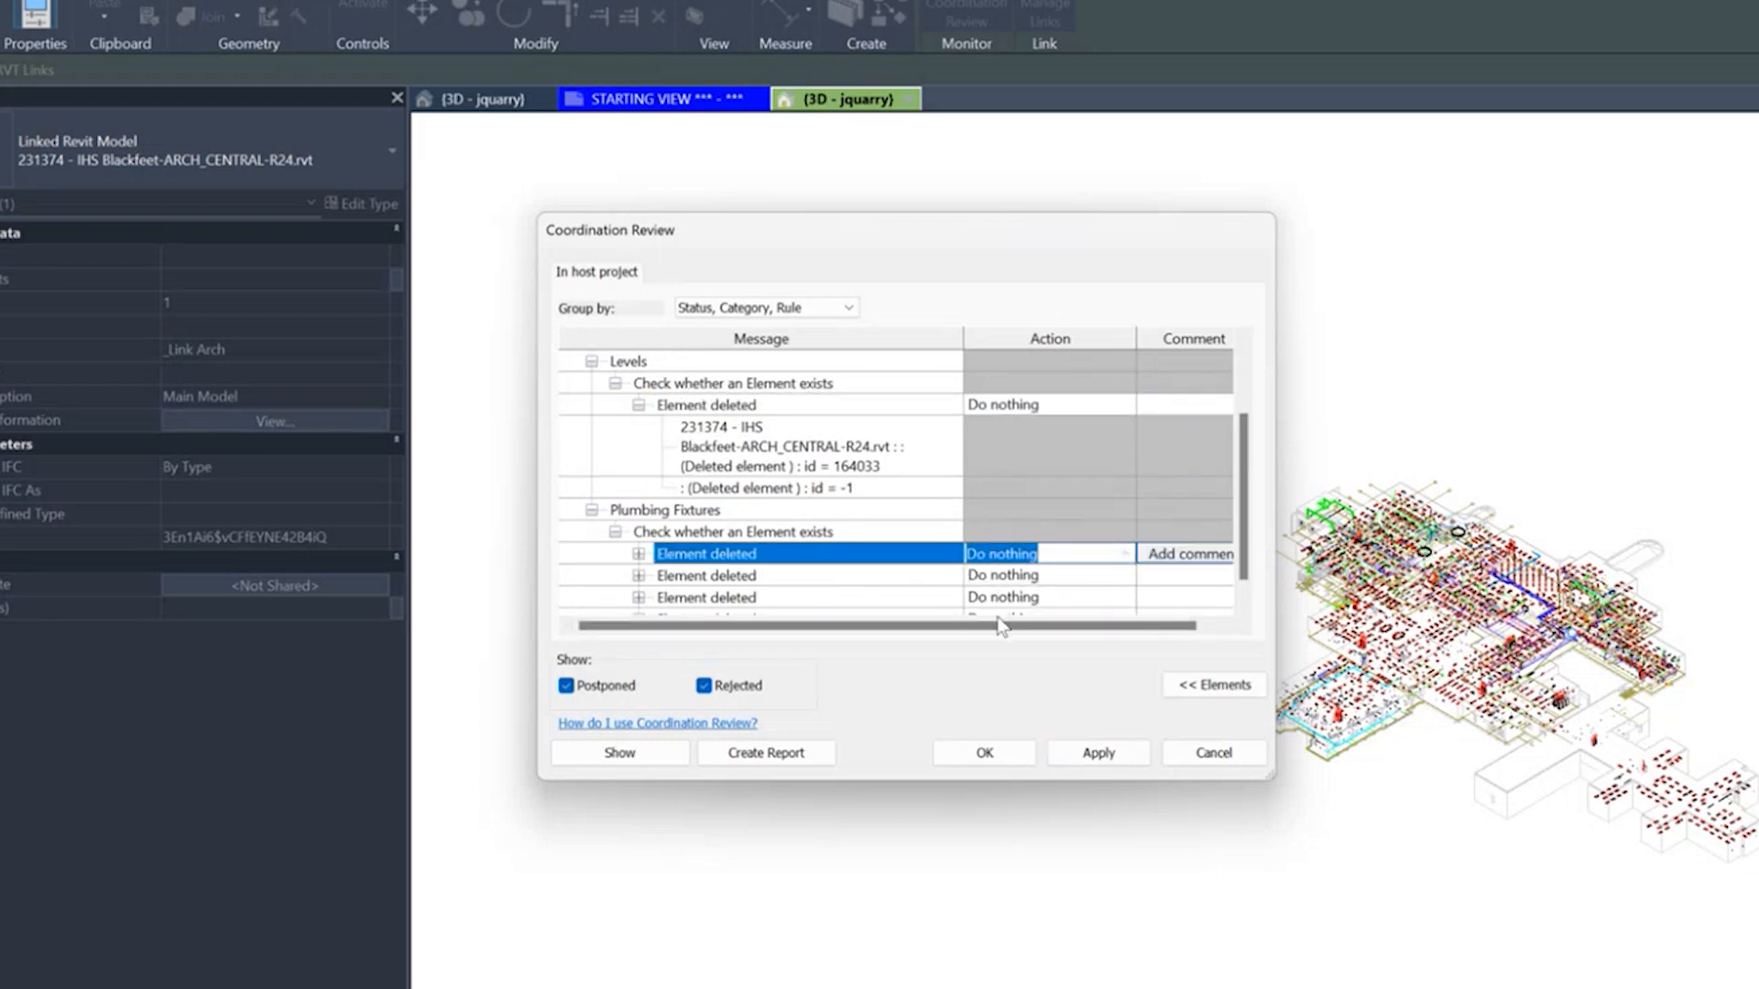
{"action": "left_click", "coordinate": [1118, 586]}
{"action": "scroll", "coordinate": [866, 490], "scroll_direction": "down", "scroll_amount": 1}
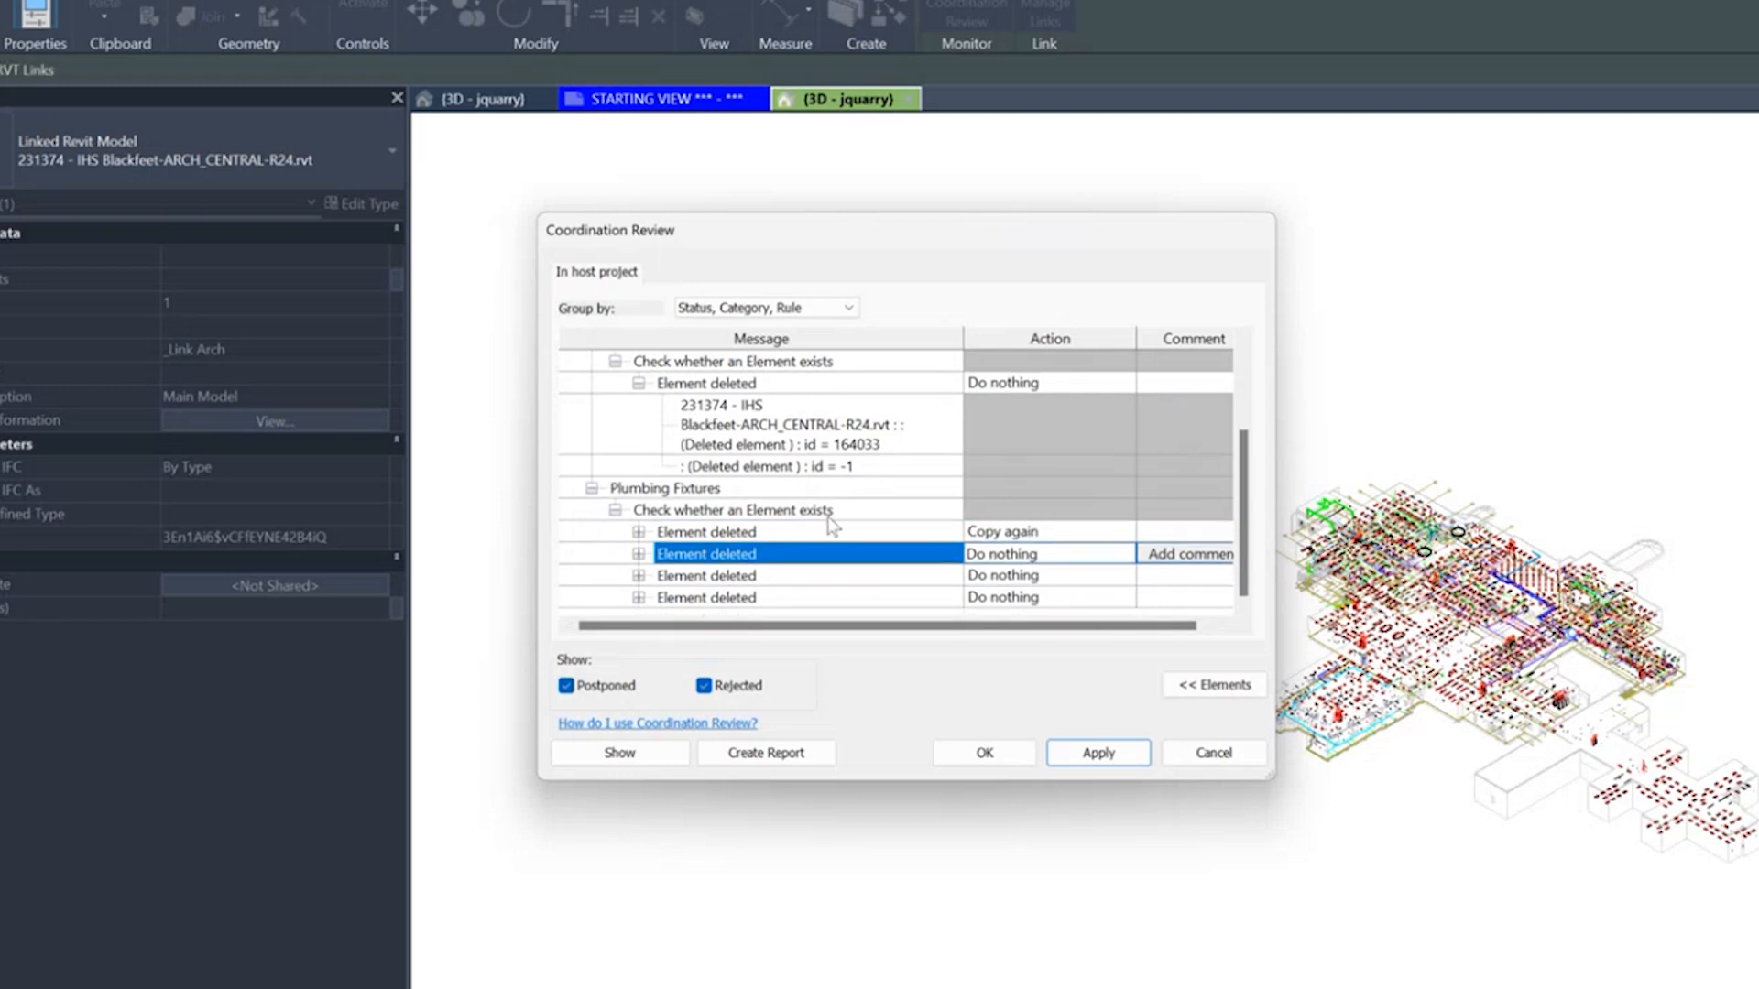
{"action": "left_click", "coordinate": [768, 531]}
Expand the New/Unresolved issues for level names, level positions and relative fixture positions, and select the level name change
{"action": "scroll", "coordinate": [772, 426], "scroll_direction": "up", "scroll_amount": 3}
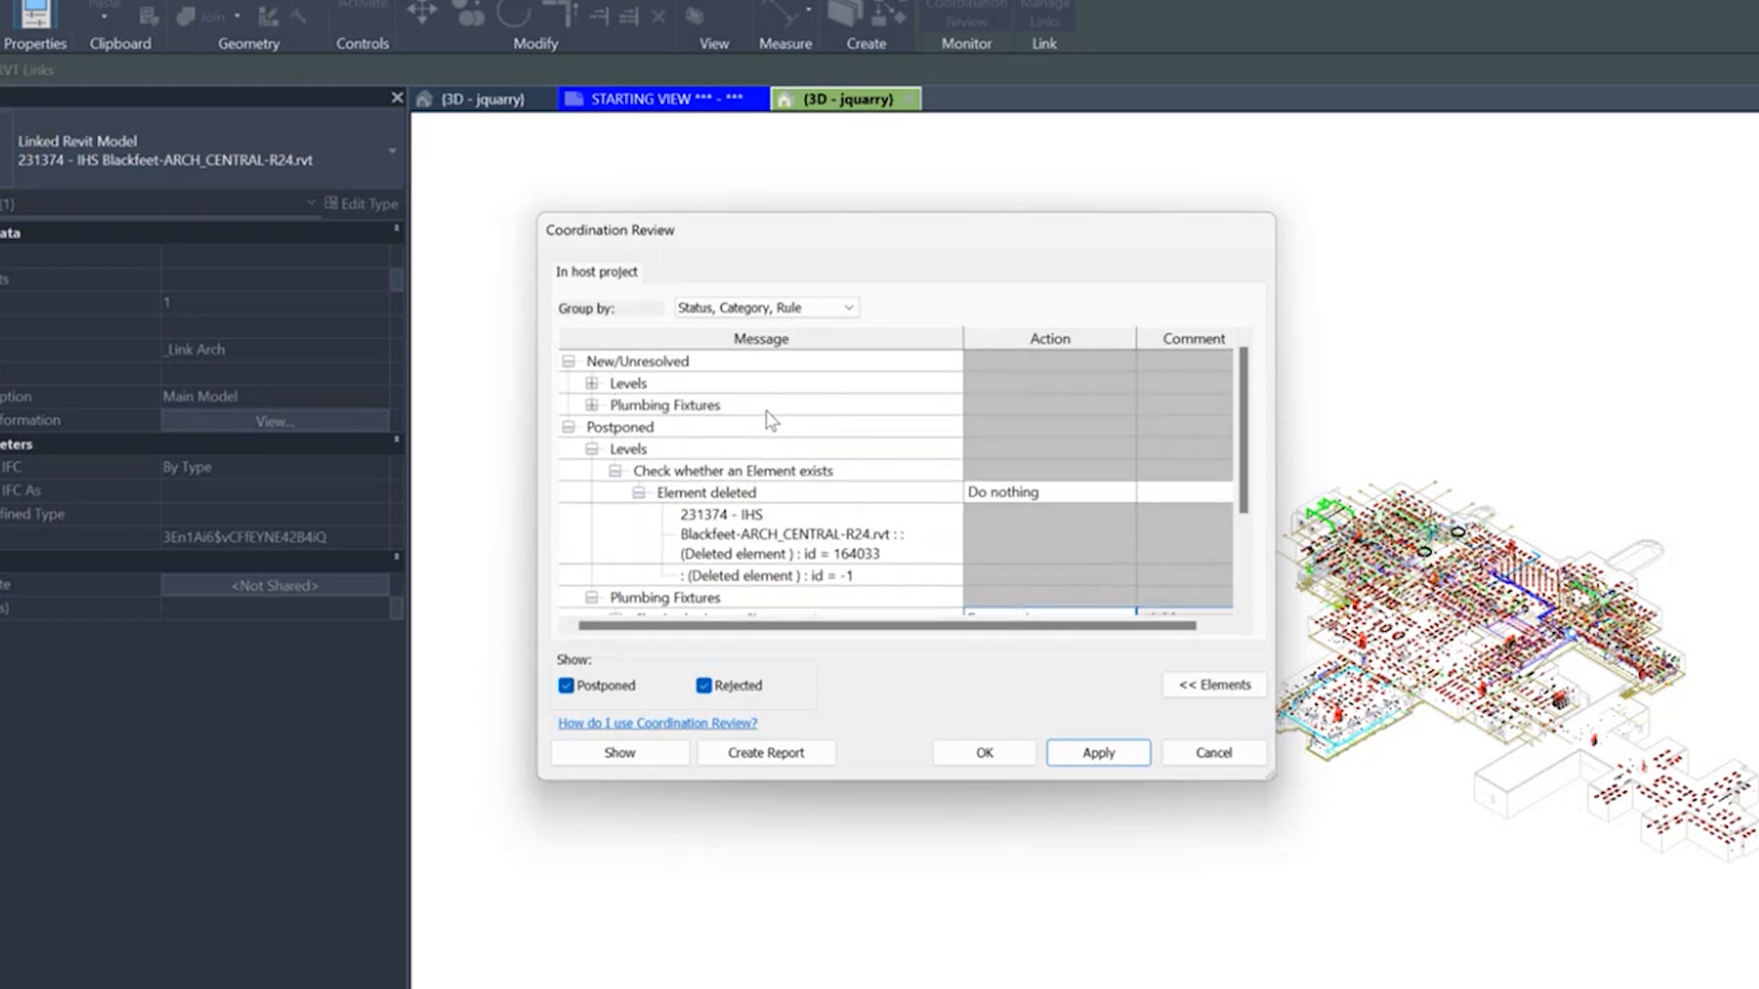
{"action": "left_click", "coordinate": [592, 383]}
{"action": "left_click", "coordinate": [592, 449]}
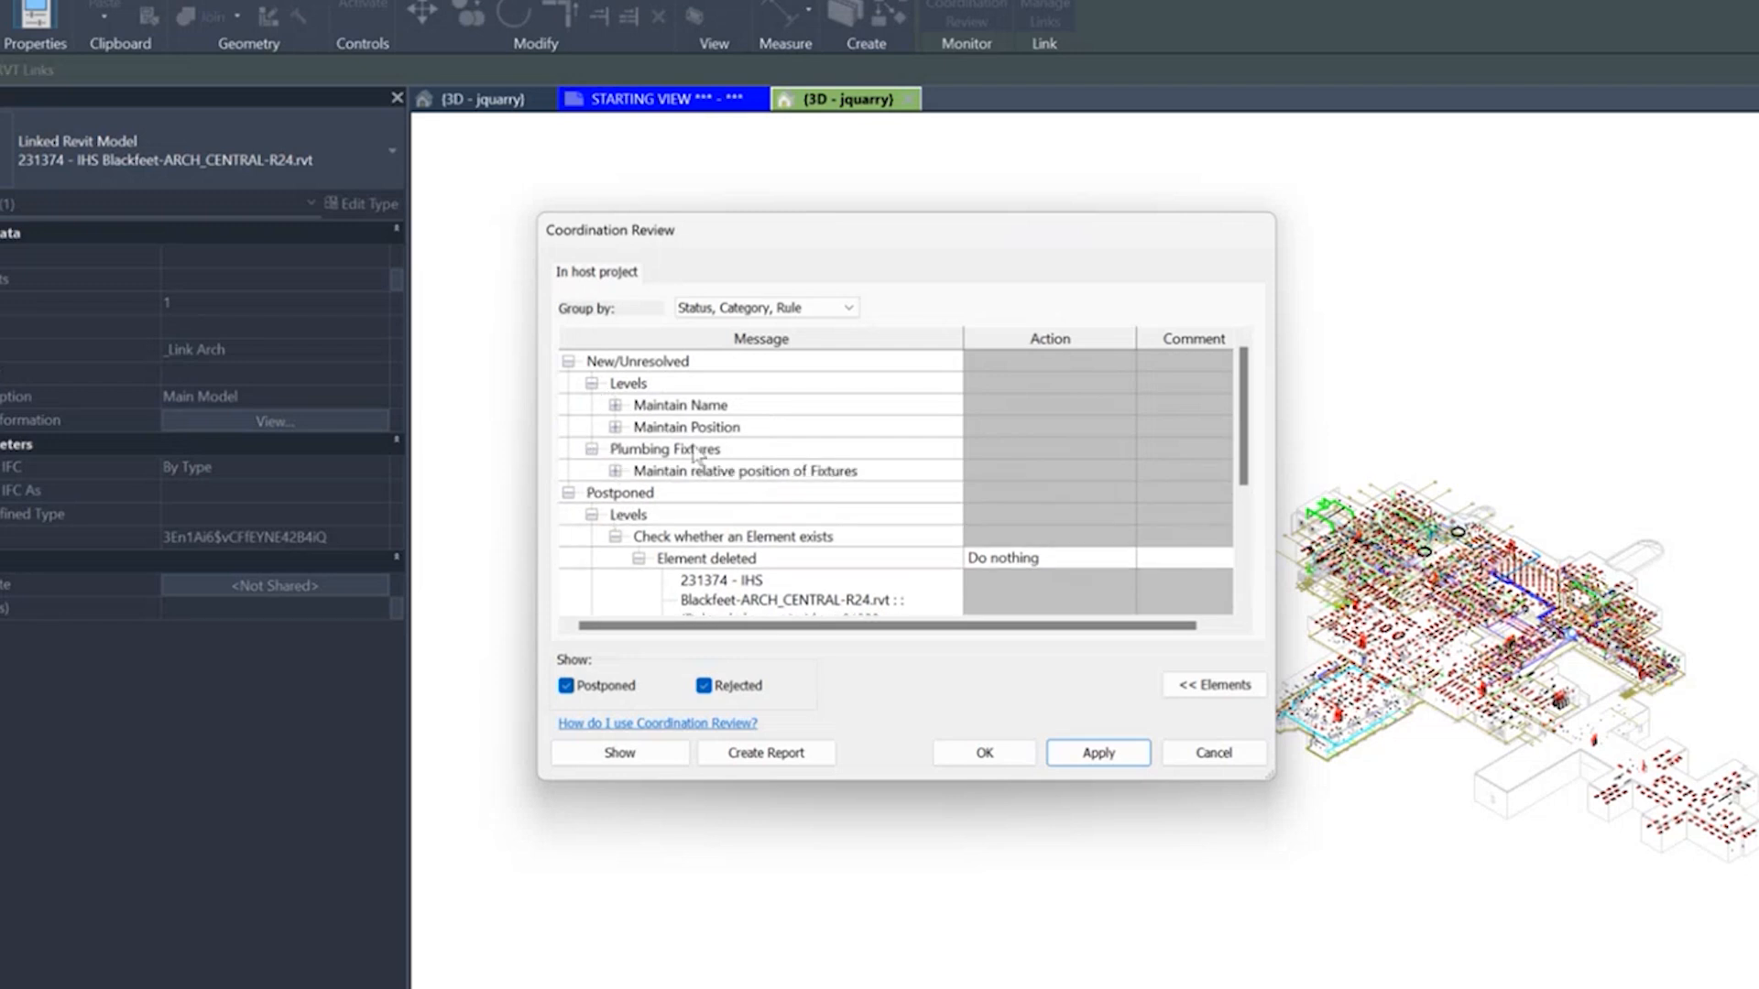
{"action": "left_click", "coordinate": [615, 405]}
{"action": "left_click", "coordinate": [615, 449]}
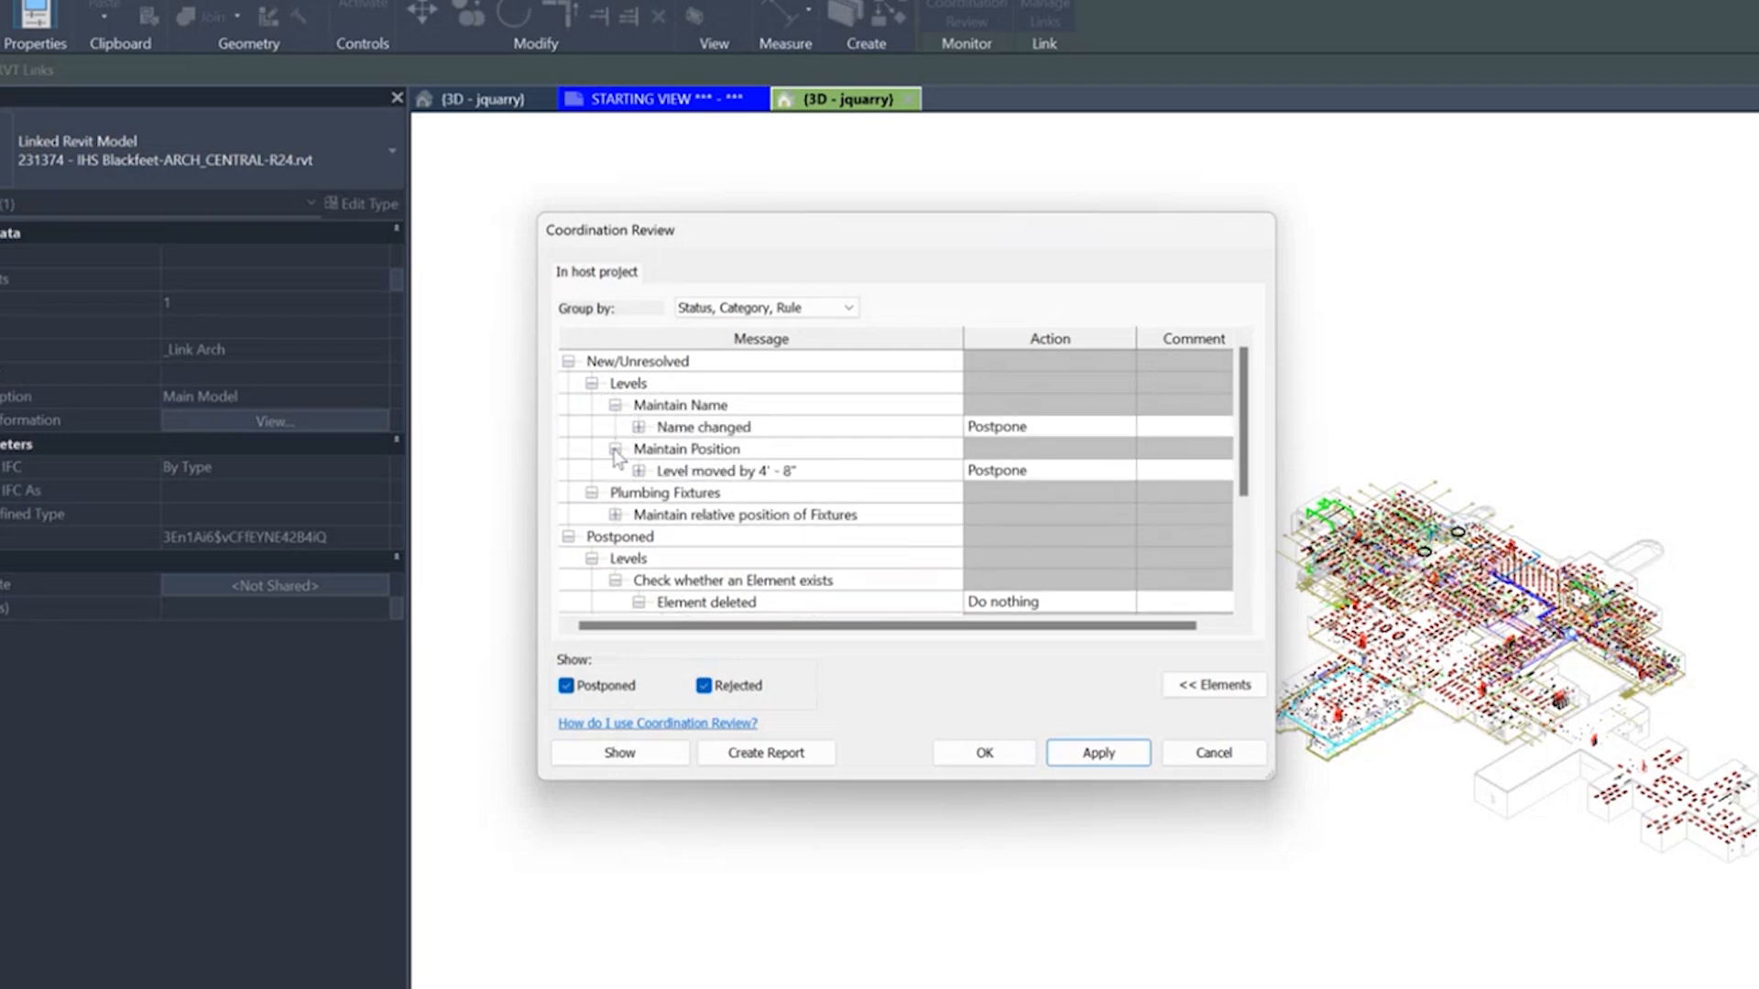
{"action": "left_click", "coordinate": [615, 514]}
{"action": "left_click", "coordinate": [693, 430]}
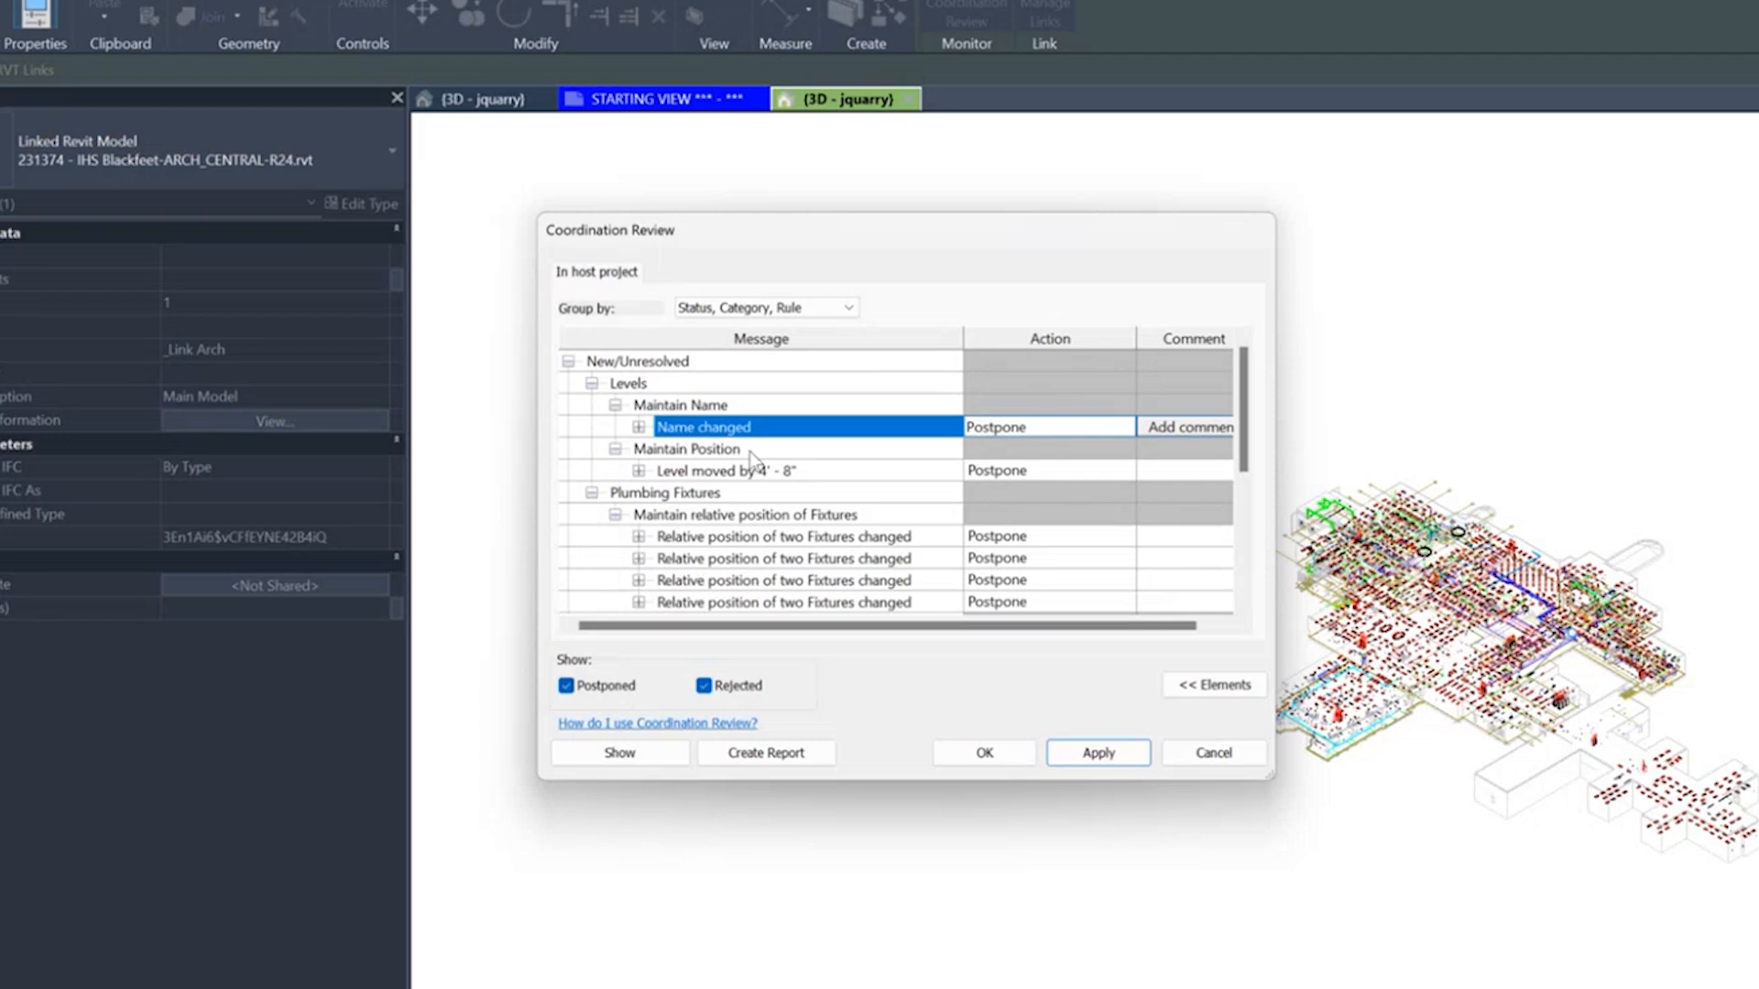
Select all issues from the level name change through the last deleted fixture, choose Move Instance of Fixture for the relative position changes, and apply it
{"action": "scroll", "coordinate": [797, 494], "scroll_direction": "down", "scroll_amount": 5}
{"action": "left_click", "coordinate": [786, 597], "text": "shift"}
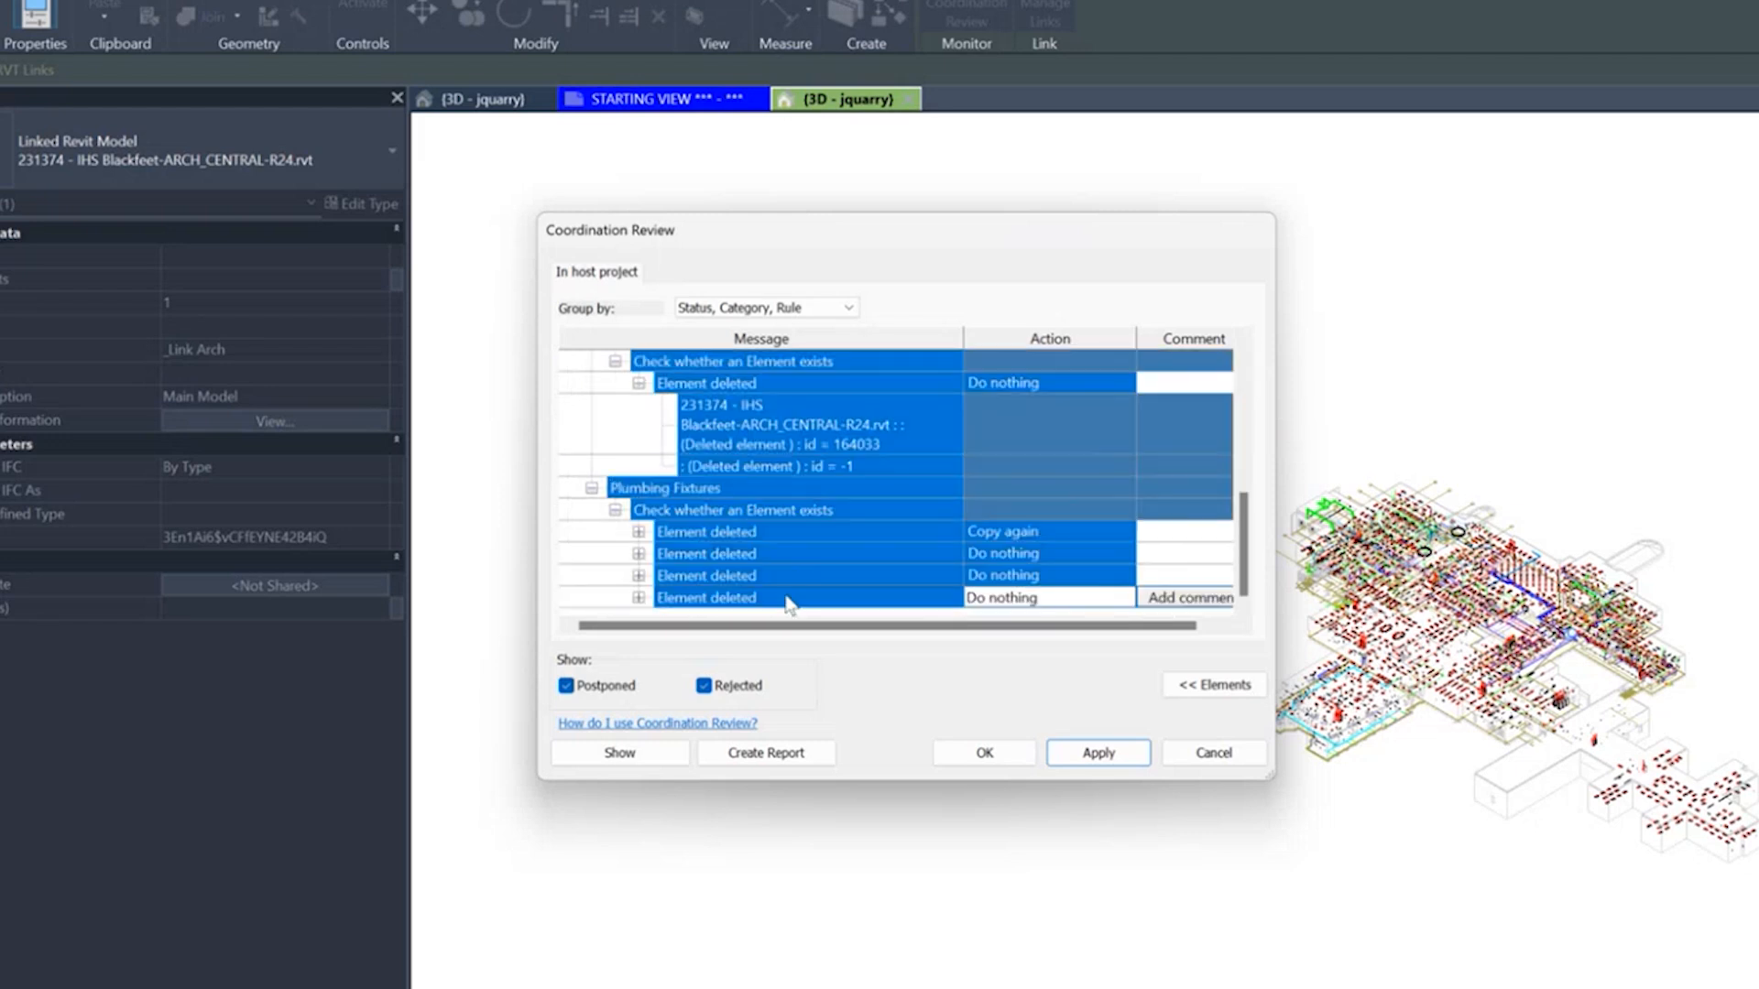
{"action": "scroll", "coordinate": [1058, 548], "scroll_direction": "up", "scroll_amount": 10}
{"action": "left_click", "coordinate": [1113, 536]}
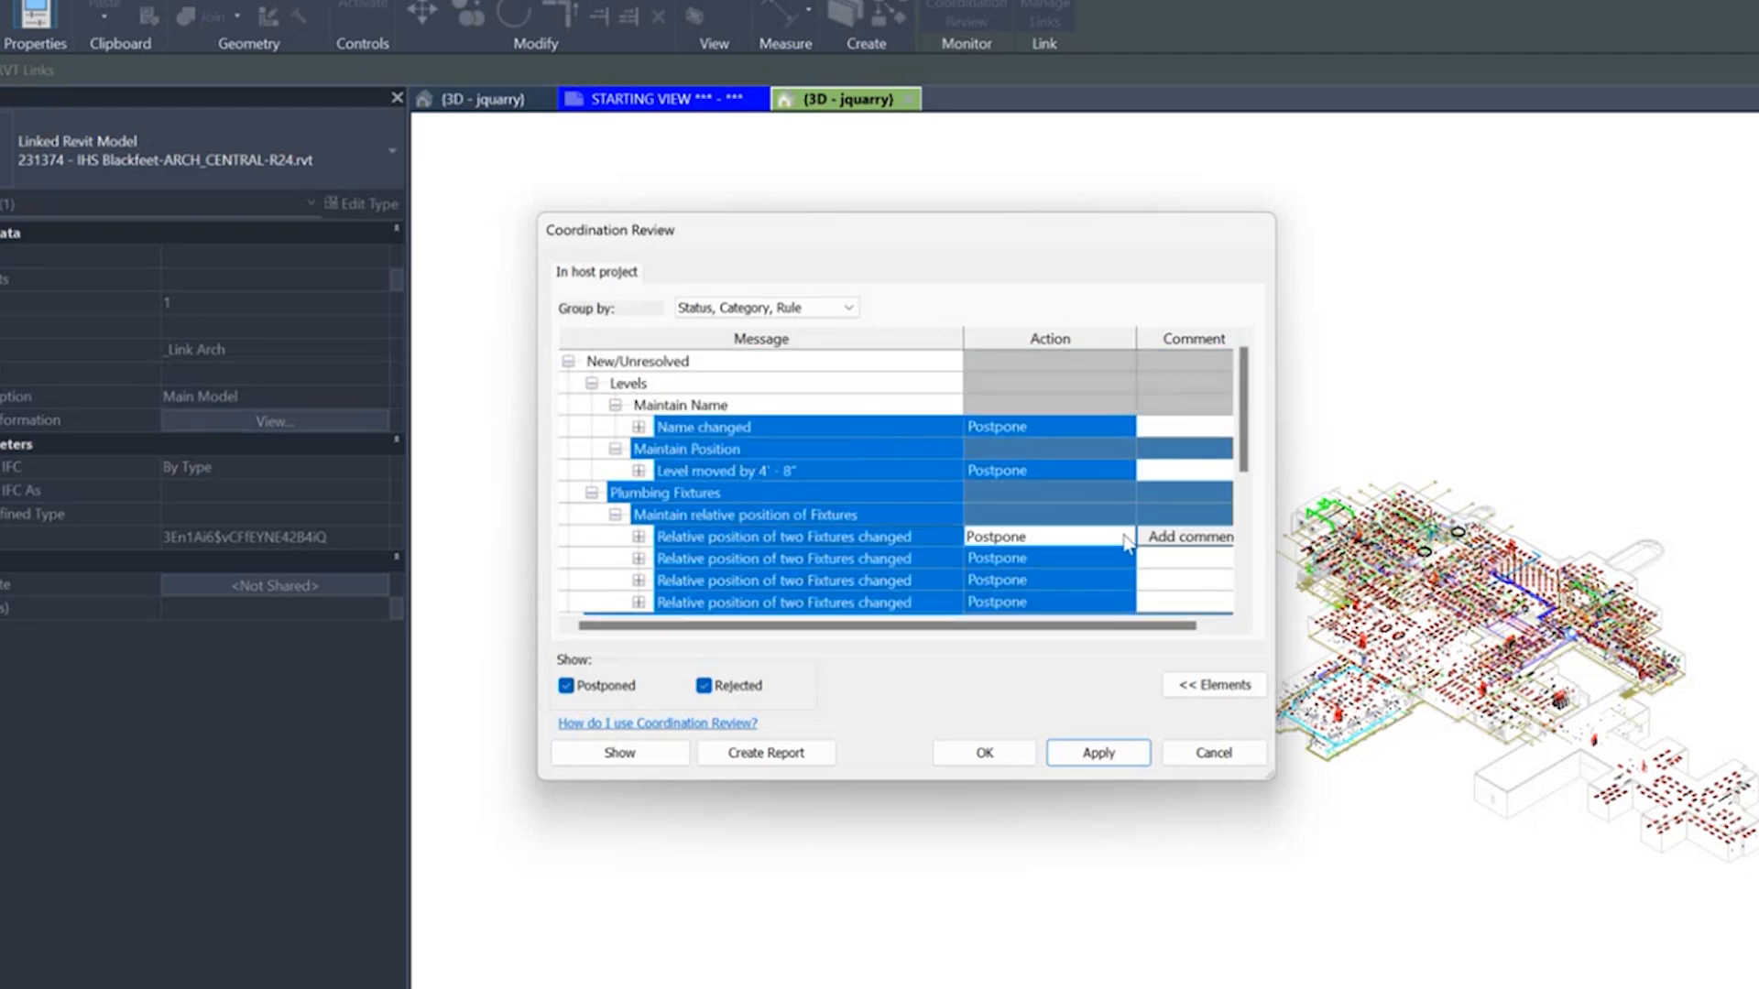
{"action": "left_click", "coordinate": [1125, 537]}
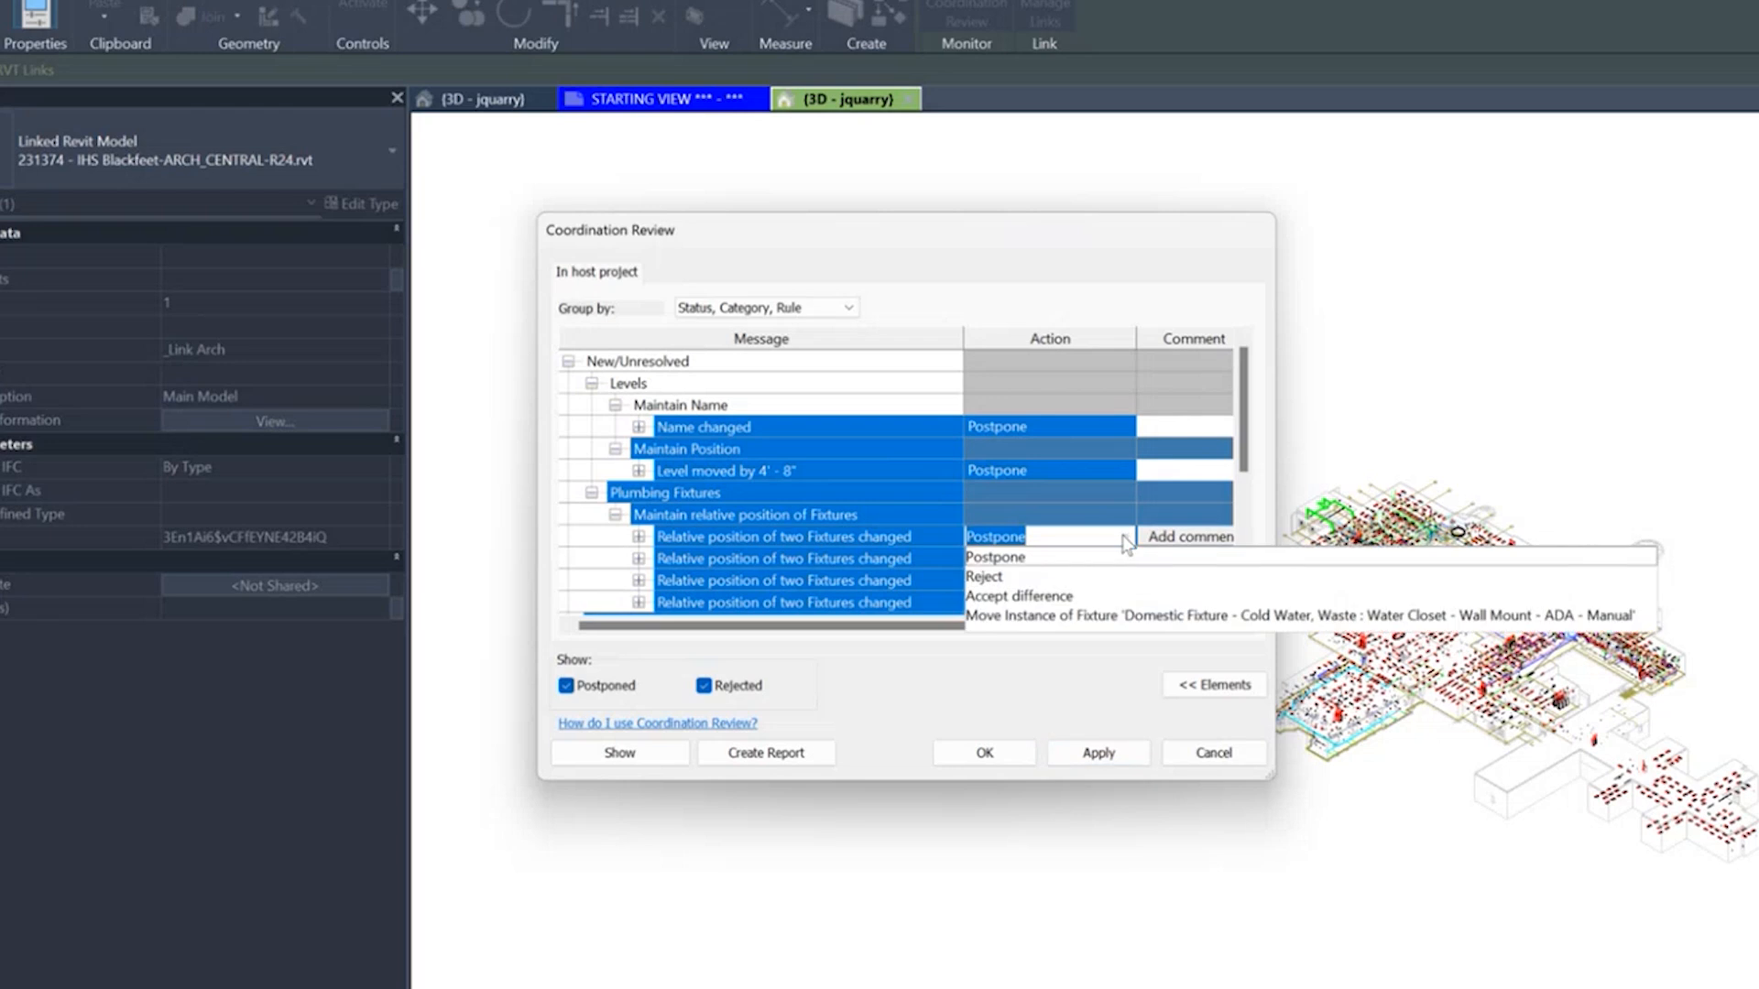
{"action": "left_click", "coordinate": [1129, 617]}
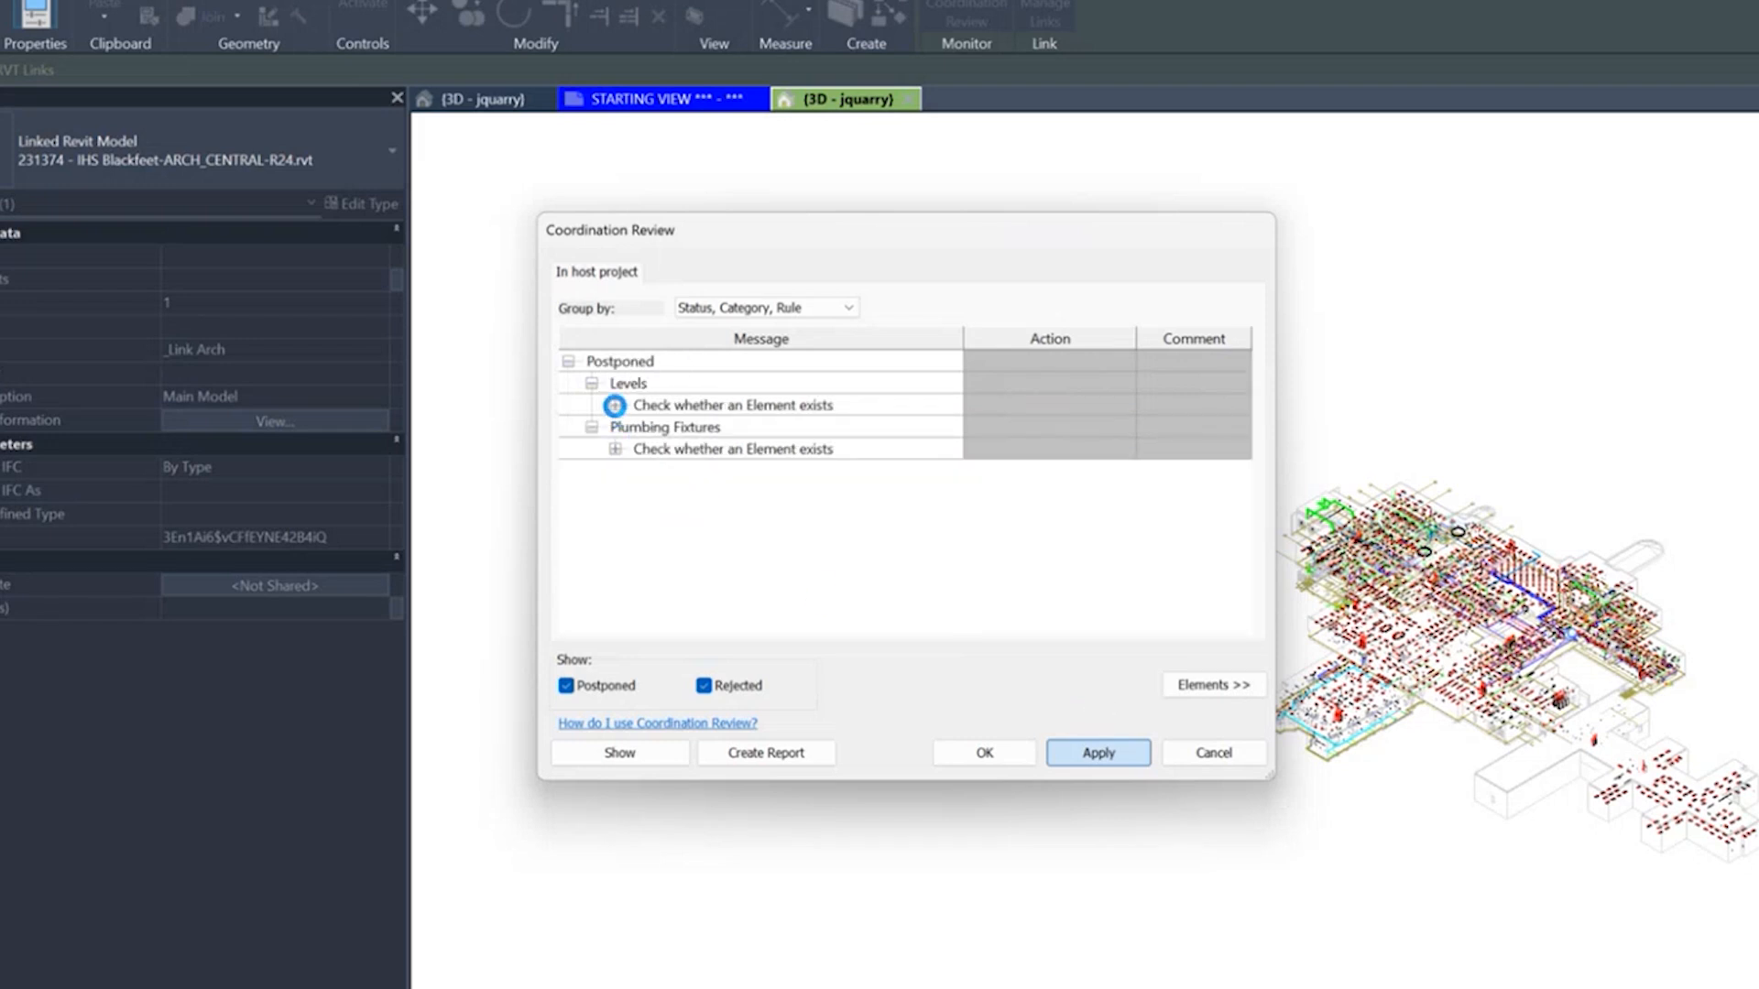
Expand the remaining postponed Levels and Plumbing Fixtures issues and examine the actions for the deleted fixture and the deleted level
{"action": "left_click", "coordinate": [615, 405]}
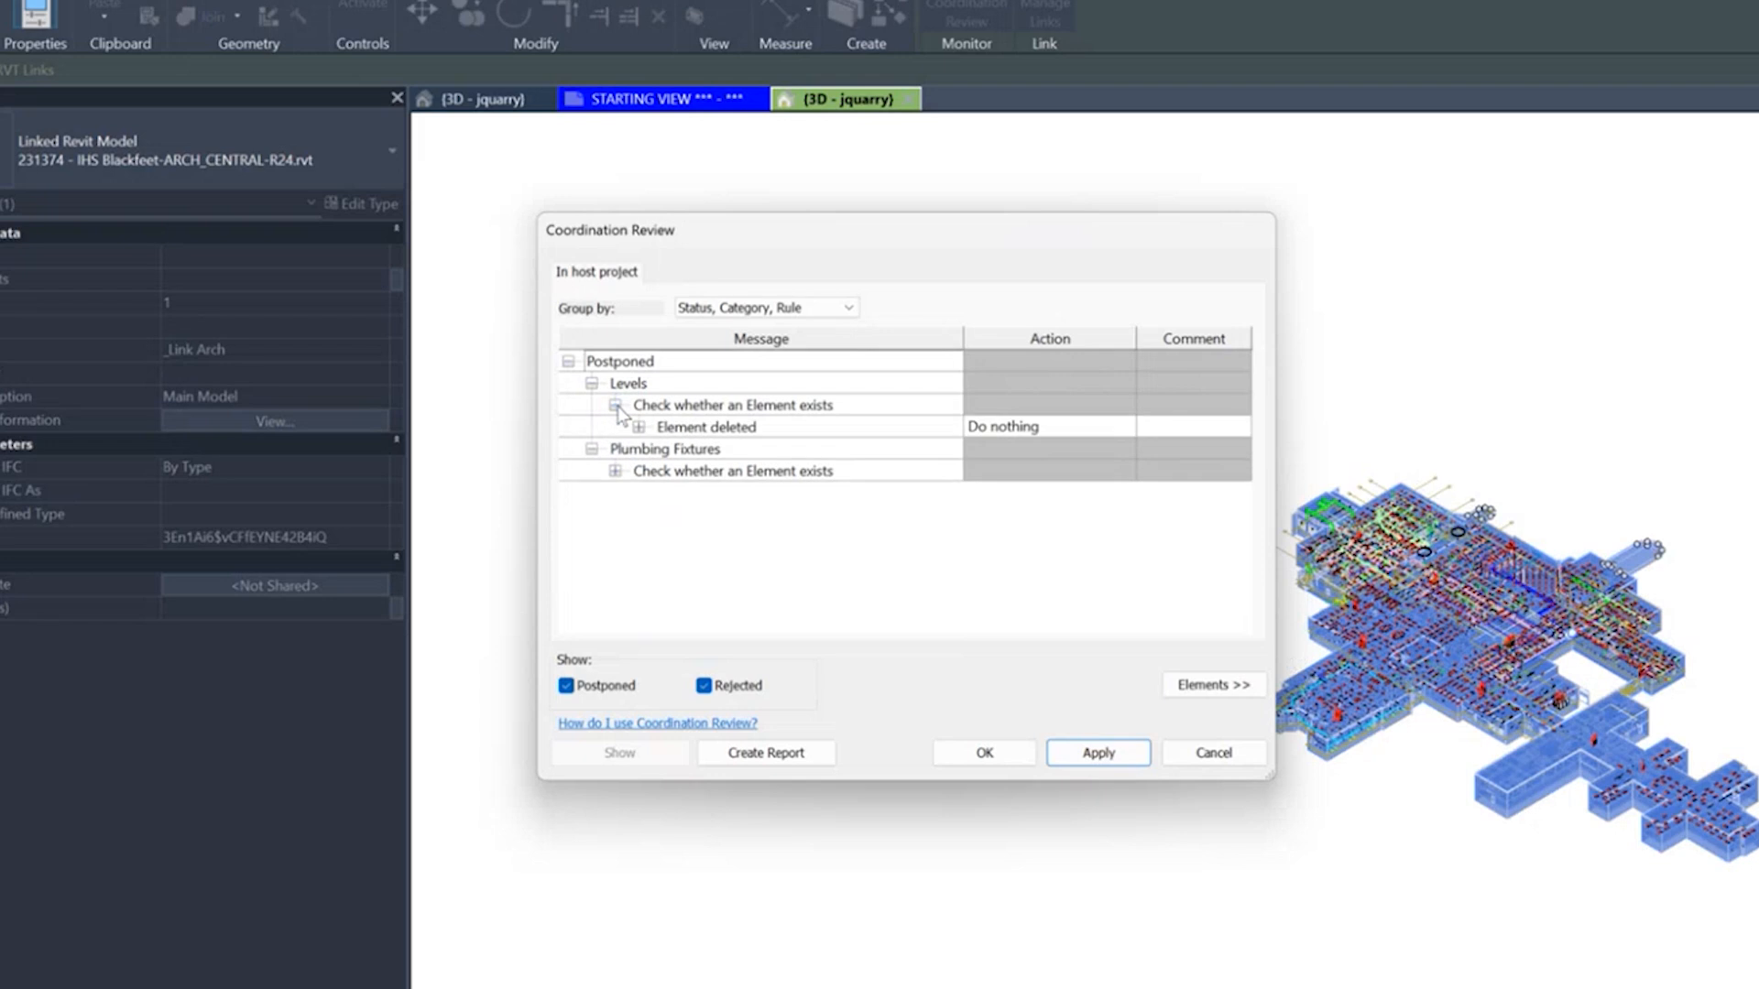
{"action": "left_click", "coordinate": [615, 471]}
{"action": "left_click", "coordinate": [770, 493]}
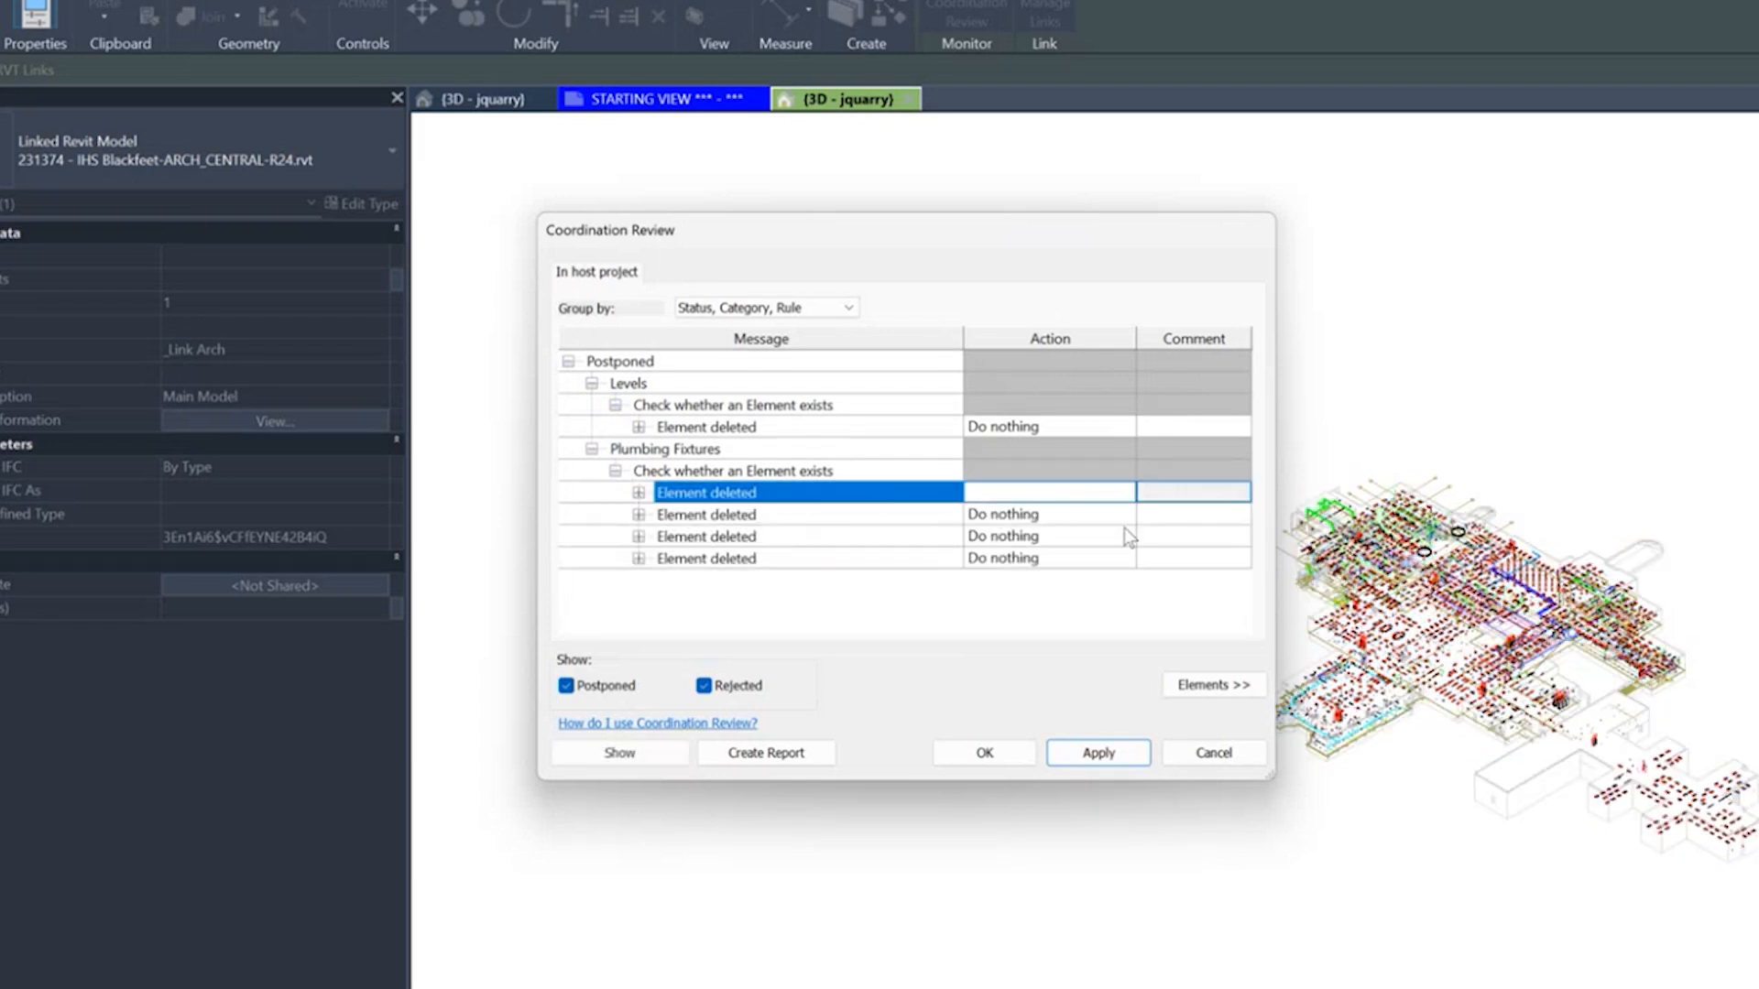
{"action": "left_click", "coordinate": [1098, 427]}
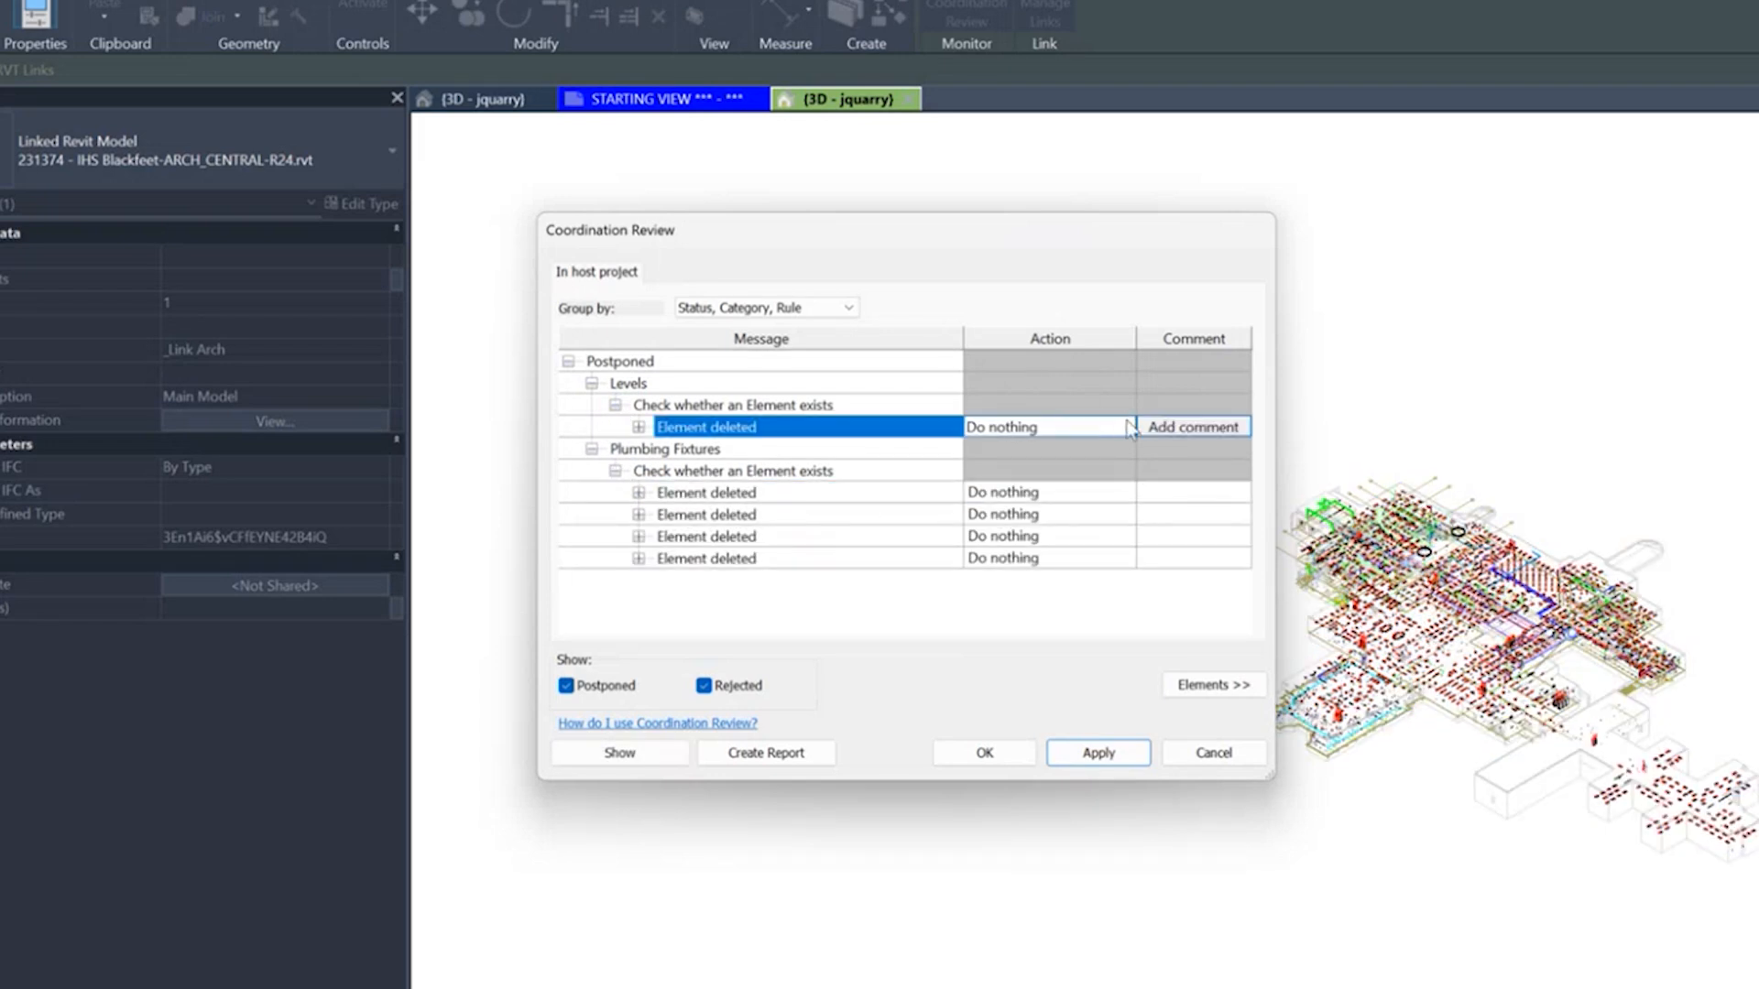
{"action": "left_click", "coordinate": [1127, 427]}
{"action": "left_click", "coordinate": [1096, 233]}
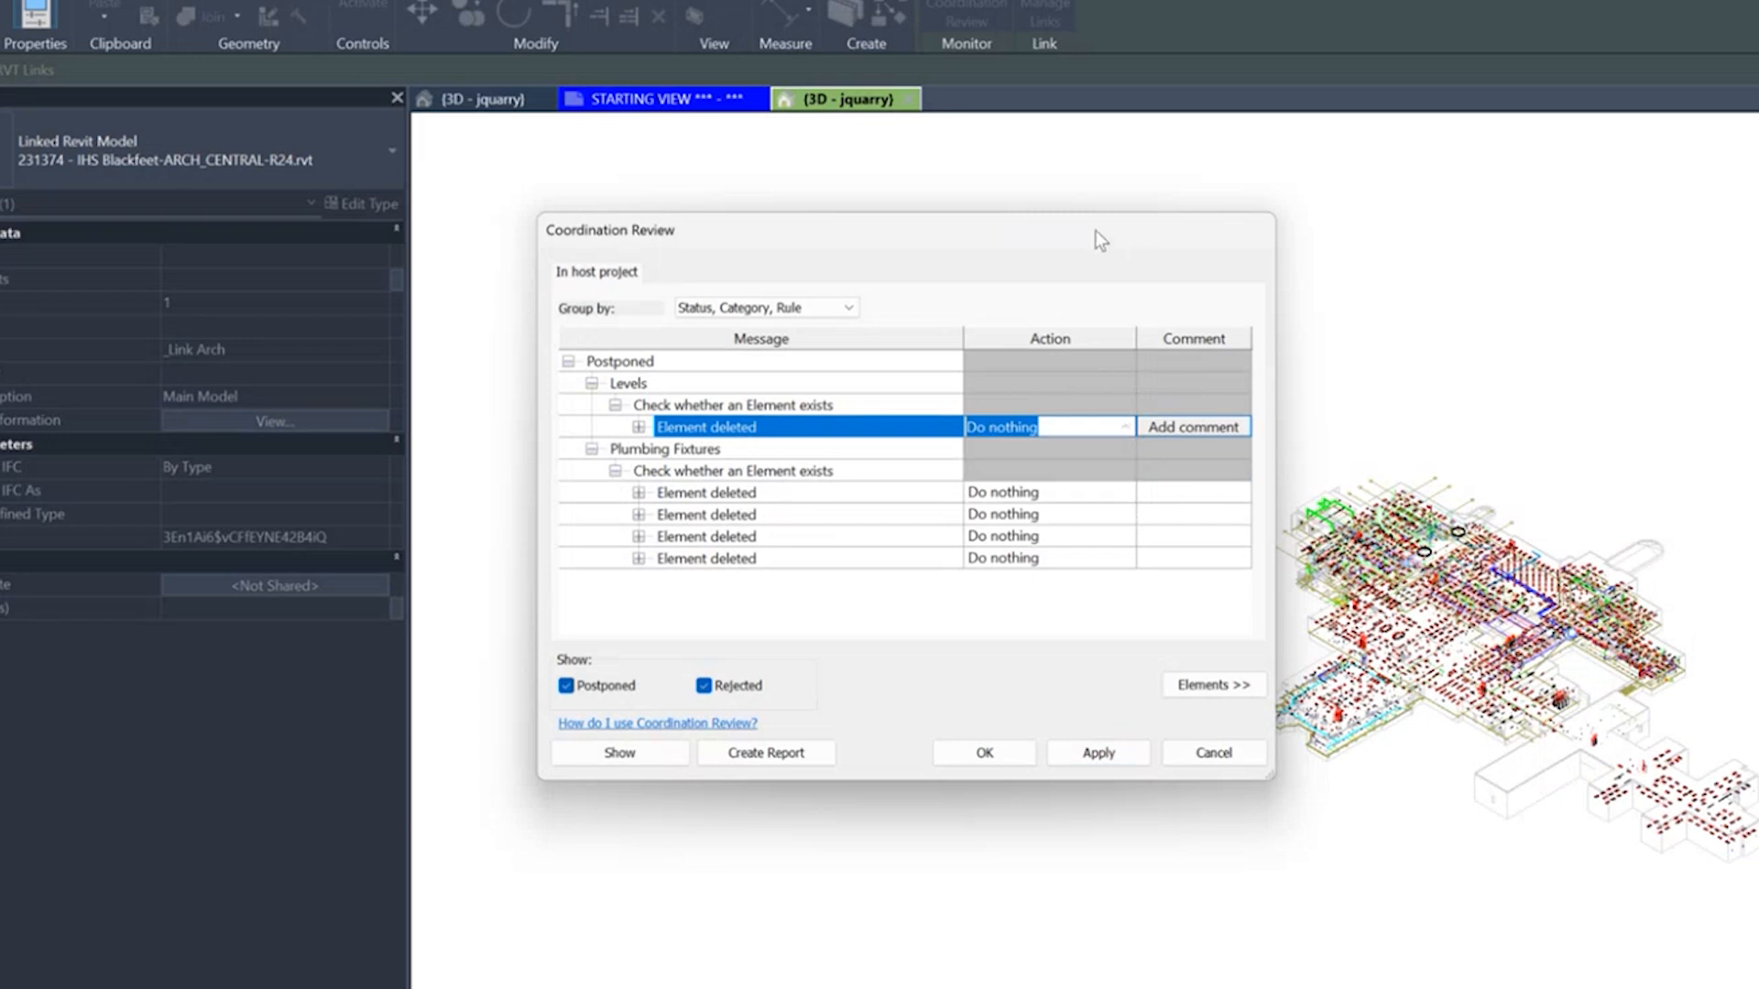